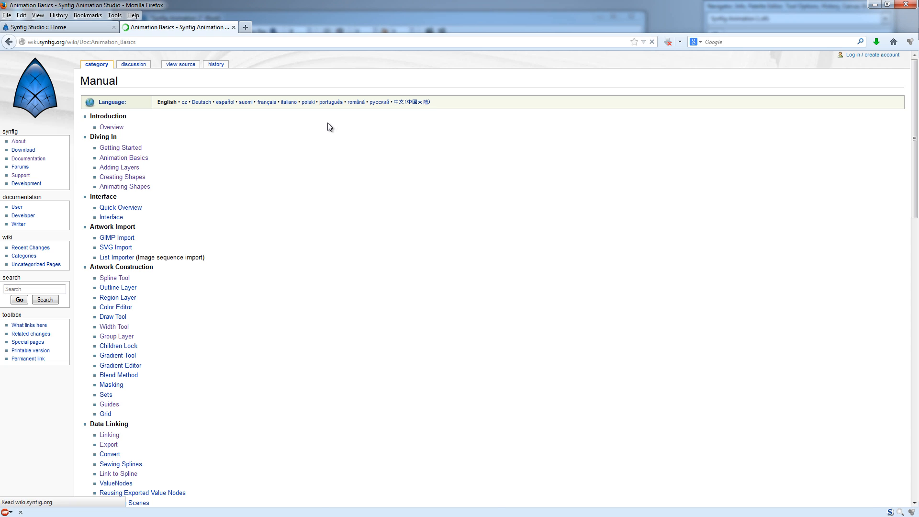
Read through the Animation Basics page, examining the workspace setup, rectangle and circle creation, and Adding movement sections.
{"action": "scroll", "coordinate": [287, 182], "scroll_direction": "down", "scroll_amount": 3}
{"action": "scroll", "coordinate": [284, 187], "scroll_direction": "down", "scroll_amount": 15}
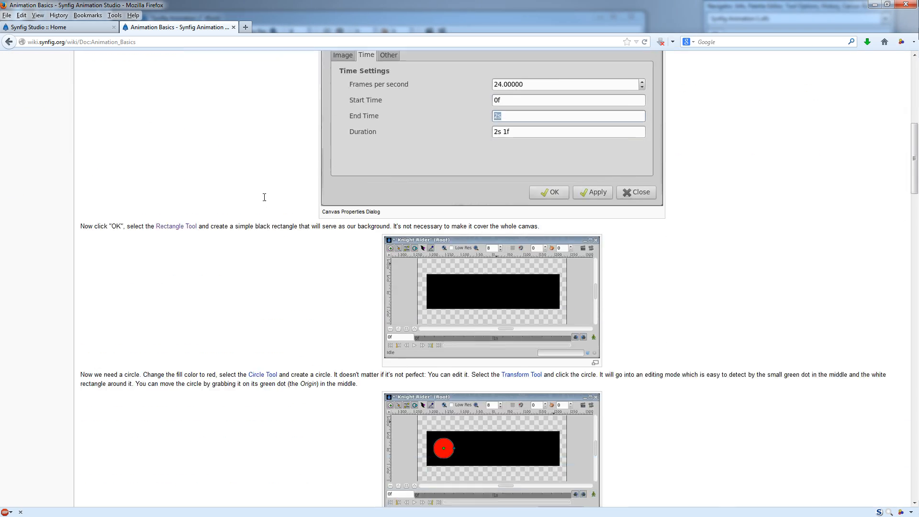
{"action": "scroll", "coordinate": [237, 258], "scroll_direction": "down", "scroll_amount": 10}
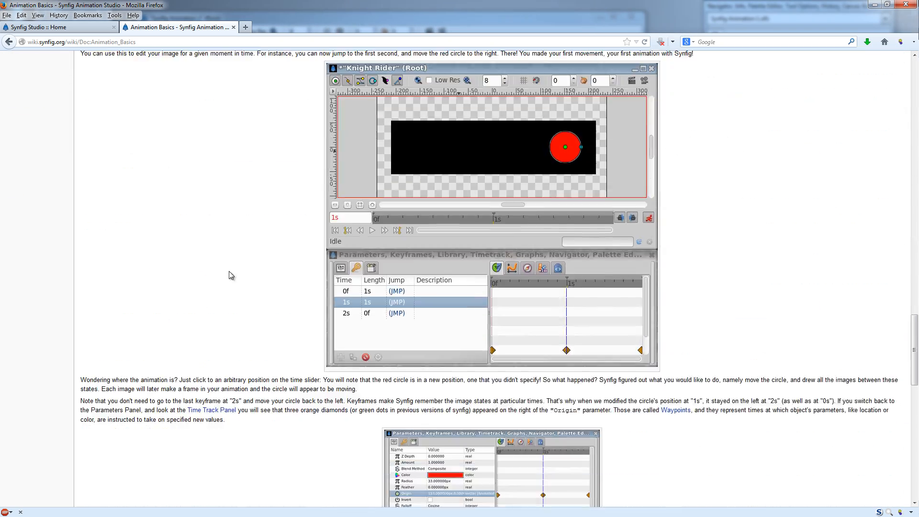
{"action": "scroll", "coordinate": [229, 276], "scroll_direction": "up", "scroll_amount": 20}
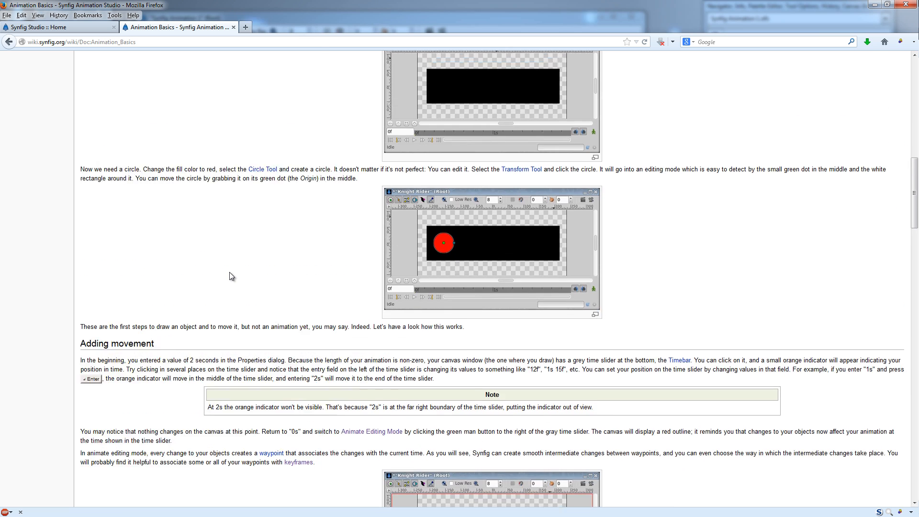
{"action": "scroll", "coordinate": [228, 269], "scroll_direction": "up", "scroll_amount": 15}
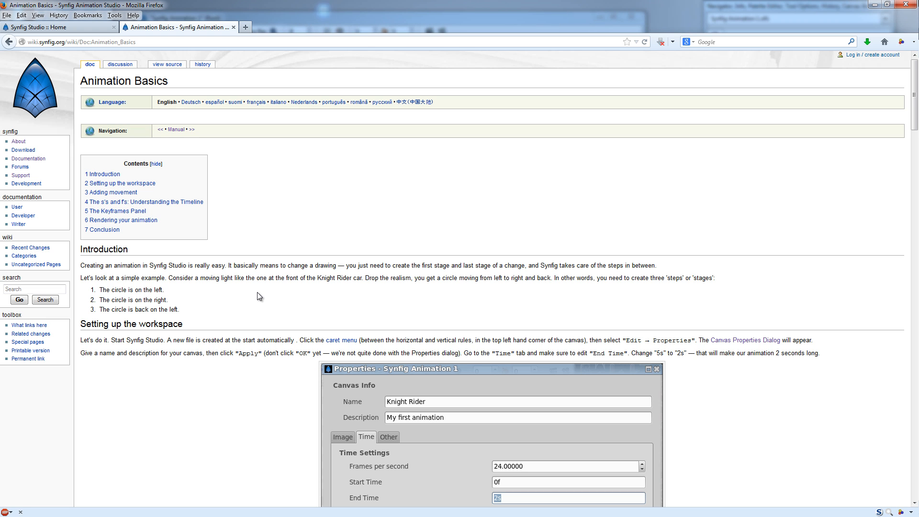
{"action": "scroll", "coordinate": [257, 293], "scroll_direction": "down", "scroll_amount": 12}
{"action": "scroll", "coordinate": [257, 296], "scroll_direction": "down", "scroll_amount": 3}
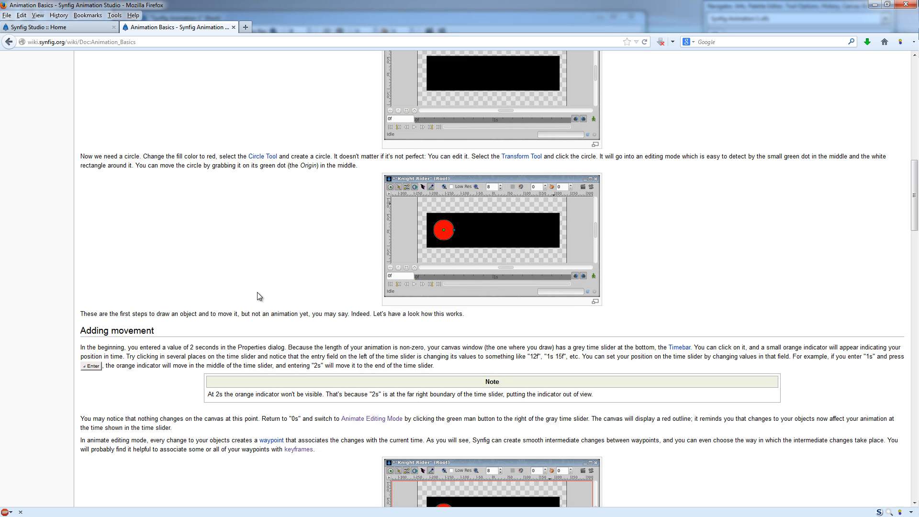
{"action": "scroll", "coordinate": [258, 295], "scroll_direction": "up", "scroll_amount": 5}
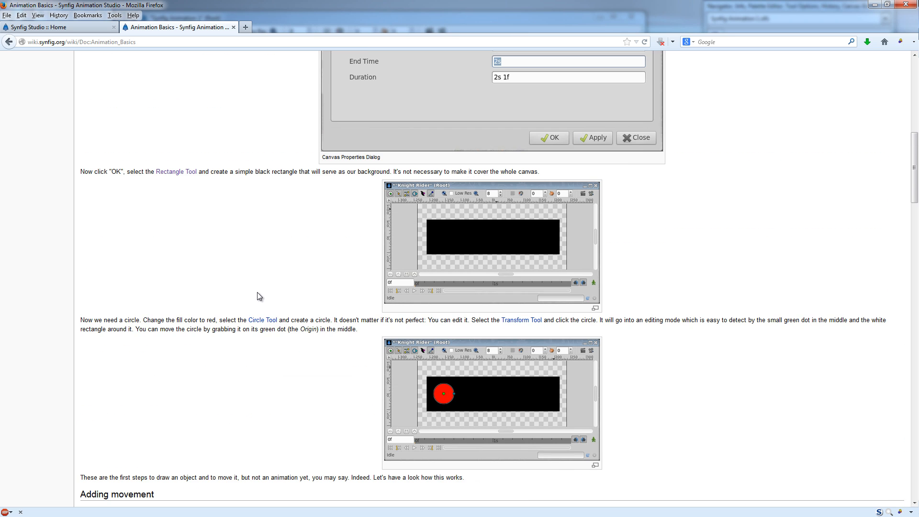
{"action": "scroll", "coordinate": [257, 297], "scroll_direction": "up", "scroll_amount": 14}
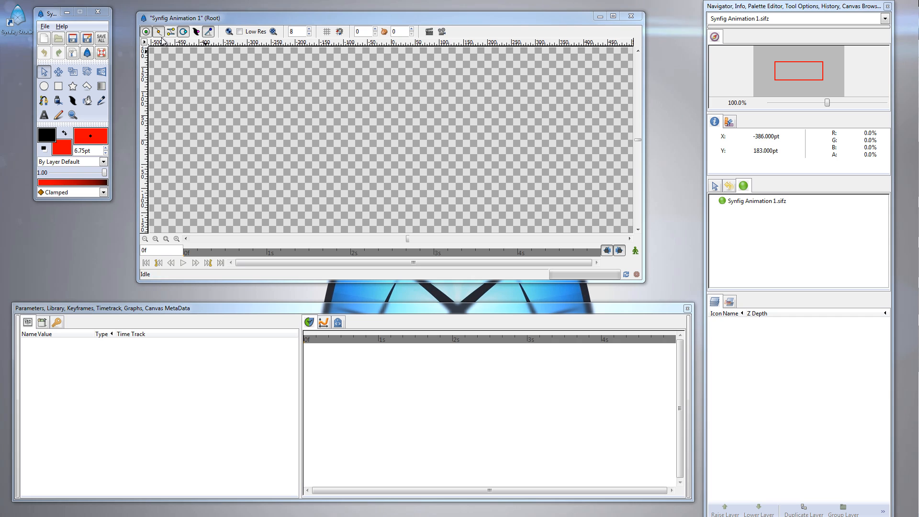
Switch to Synfig Studio and, in the canvas properties, set the name to "Knight Rider" and the description to "My First Animation".
{"action": "left_click", "coordinate": [144, 43]}
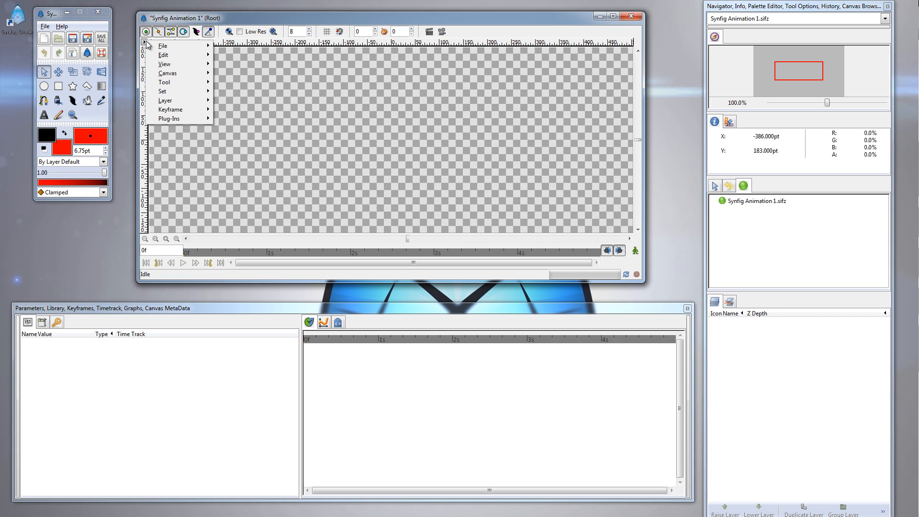
{"action": "key", "text": "Escape"}
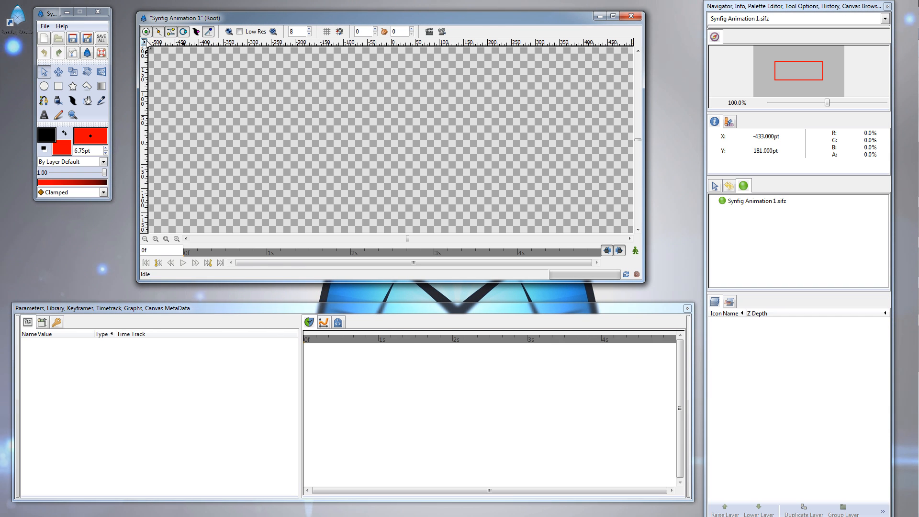
{"action": "left_click", "coordinate": [145, 43]}
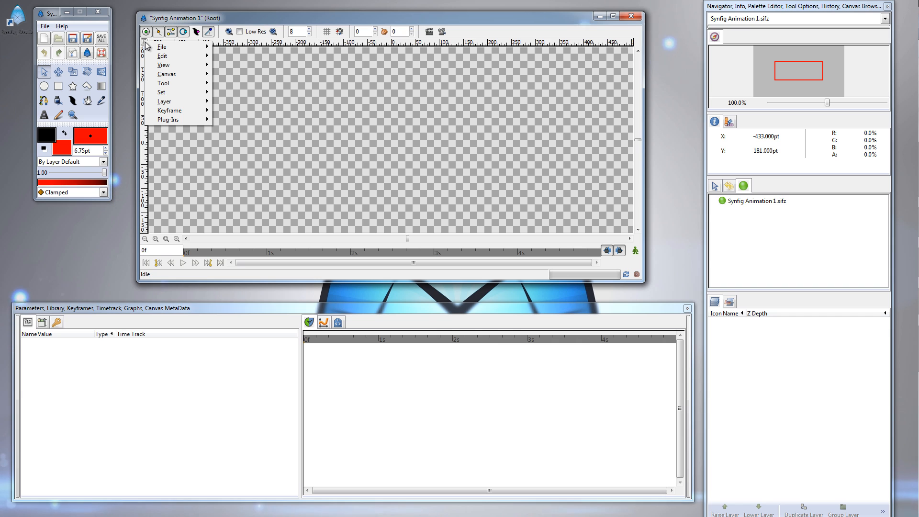
{"action": "mouse_move", "coordinate": [177, 59]}
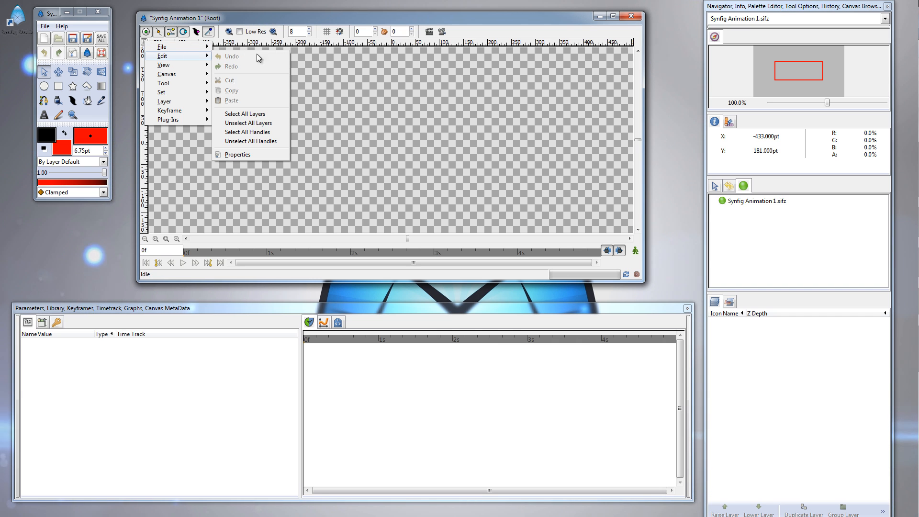
{"action": "left_click", "coordinate": [237, 153]}
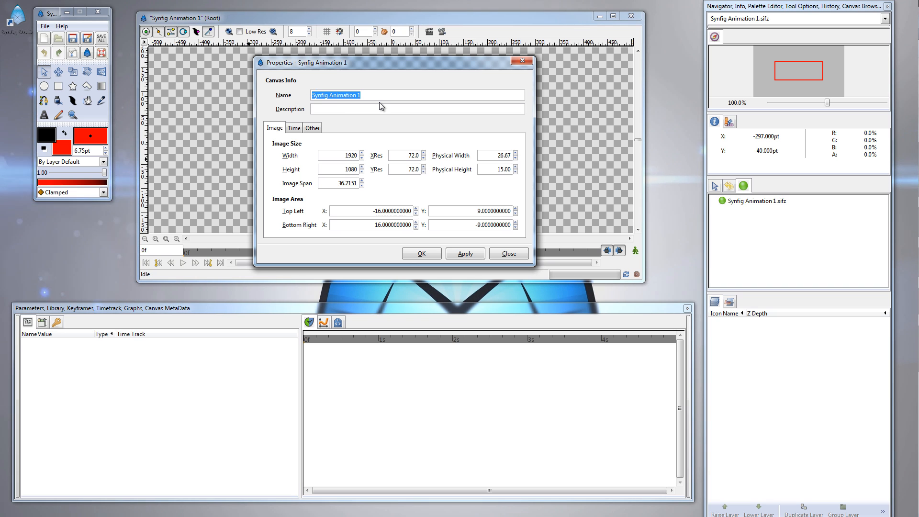
{"action": "type", "text": "Kn"}
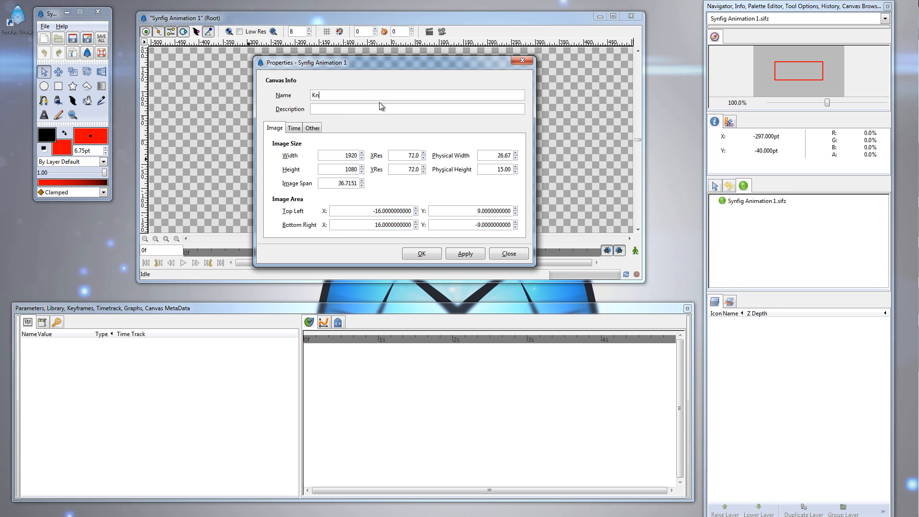
{"action": "type", "text": "ight Rider"}
{"action": "key", "text": "Tab"}
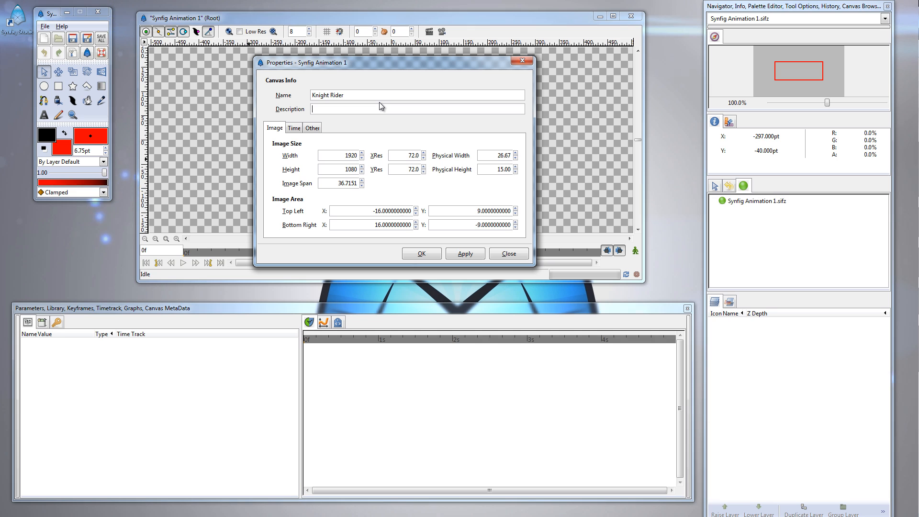
{"action": "type", "text": "My "}
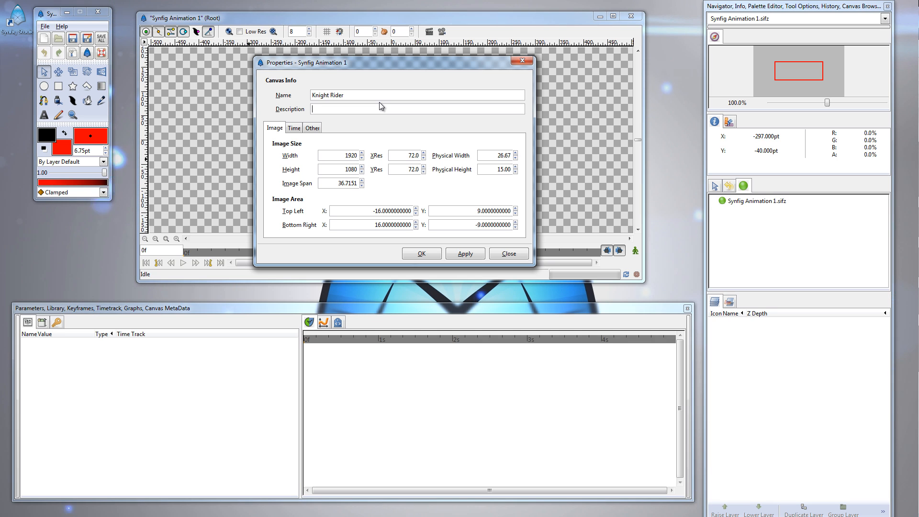
{"action": "type", "text": "First Animation"}
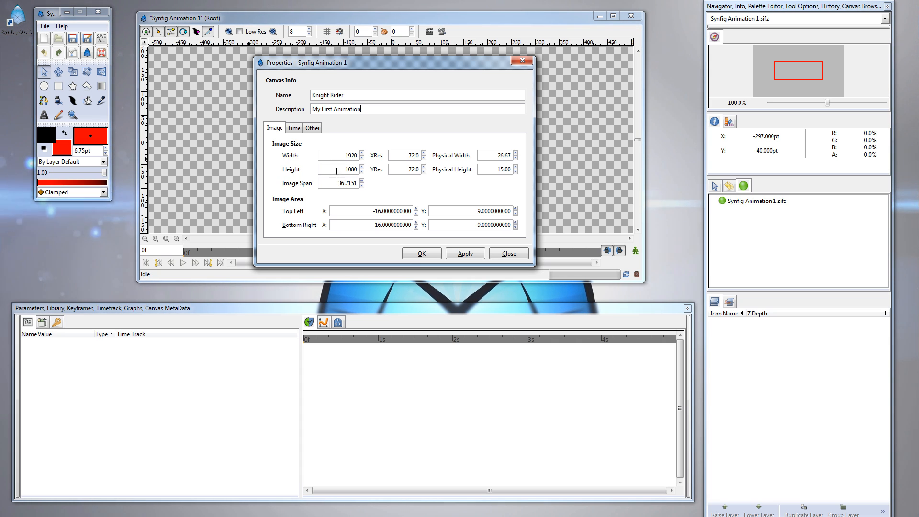
Set the animation's end time to 2s in the time settings and apply the canvas properties.
{"action": "left_click", "coordinate": [294, 128]}
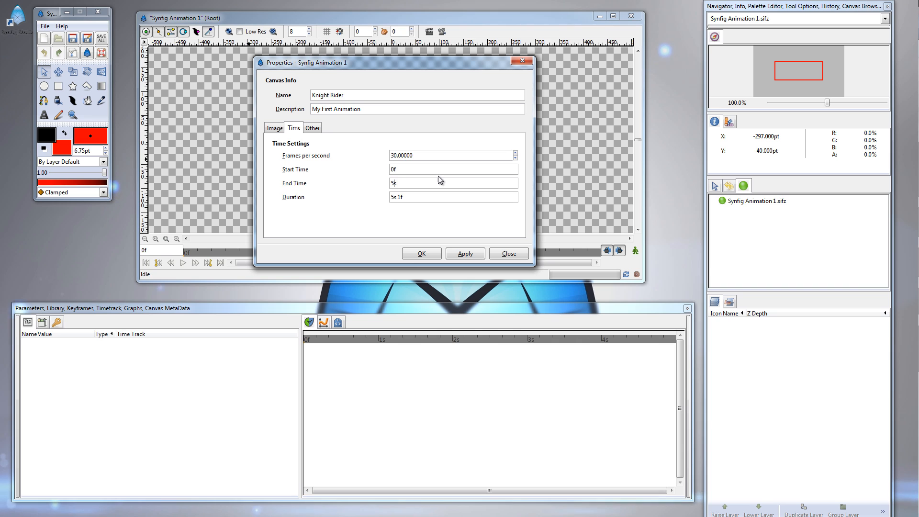
{"action": "key", "text": "BackSpace"}
{"action": "type", "text": "2"}
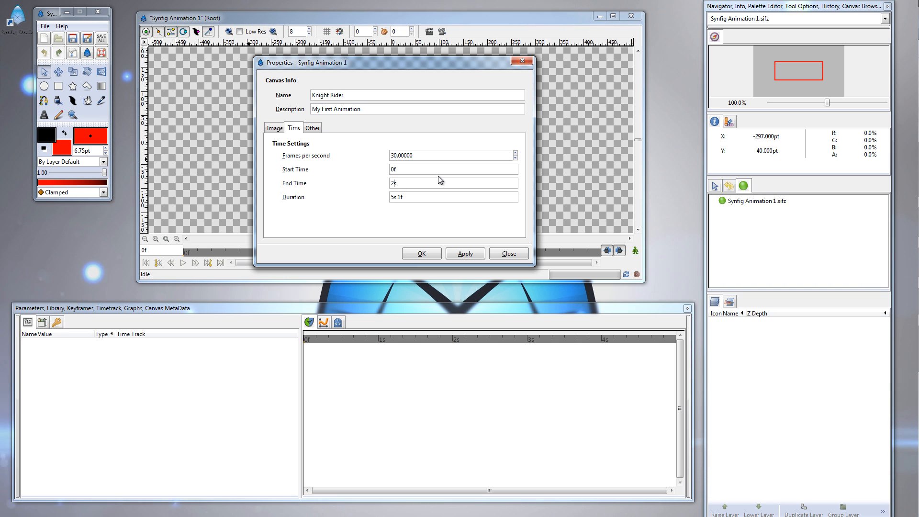
{"action": "left_click", "coordinate": [421, 254]}
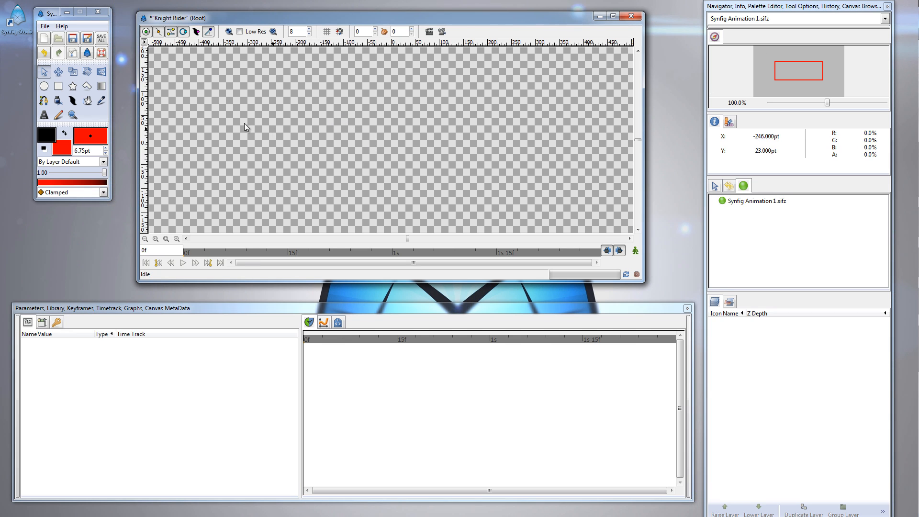
Make the fill colour black and draw a rectangle about 2177 by 1241 pt that covers the whole canvas.
{"action": "left_click", "coordinate": [58, 89]}
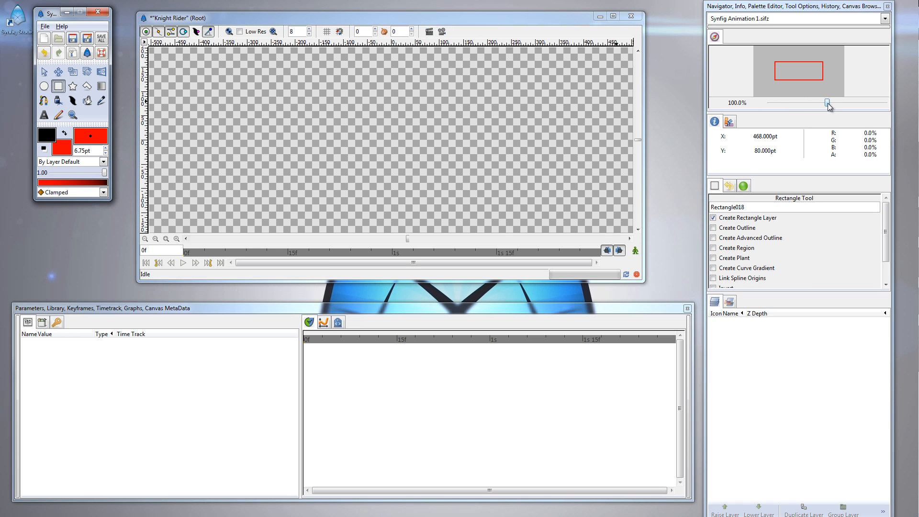
{"action": "left_click_drag", "start_coordinate": [828, 105], "coordinate": [804, 109]}
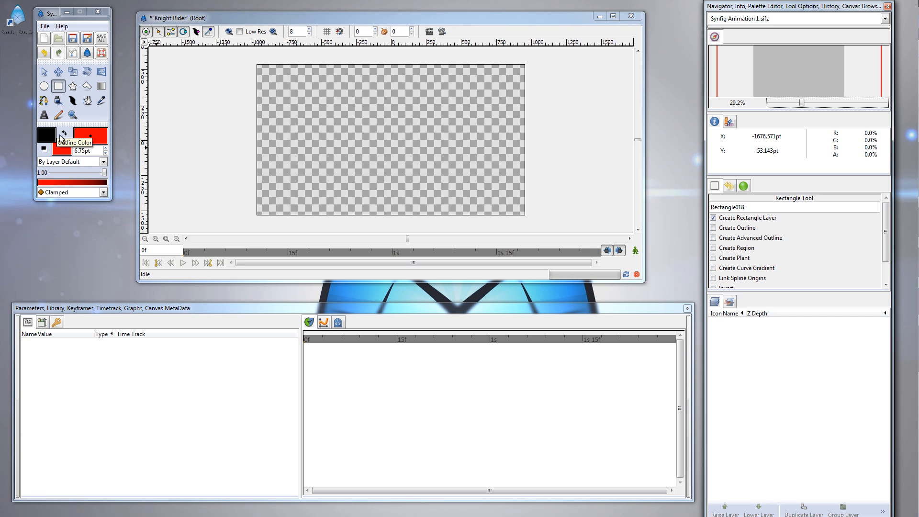
{"action": "left_click", "coordinate": [64, 133]}
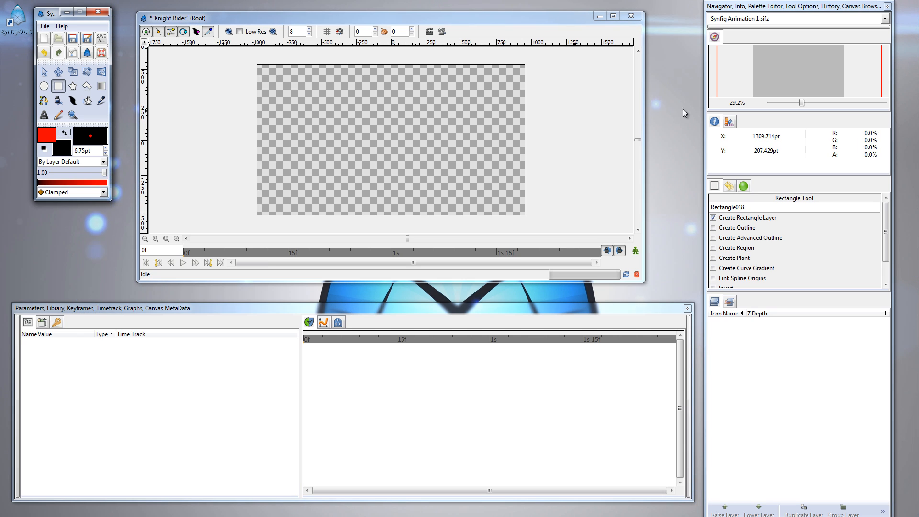
{"action": "left_click", "coordinate": [729, 123]}
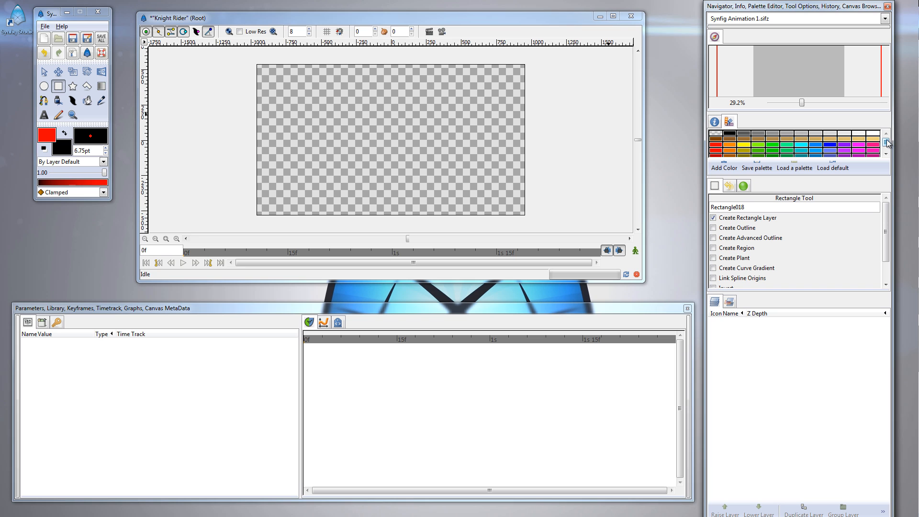
{"action": "mouse_move", "coordinate": [888, 140]}
{"action": "left_mouse_down"}
{"action": "mouse_move", "coordinate": [883, 158]}
{"action": "mouse_move", "coordinate": [886, 139]}
{"action": "left_mouse_up"}
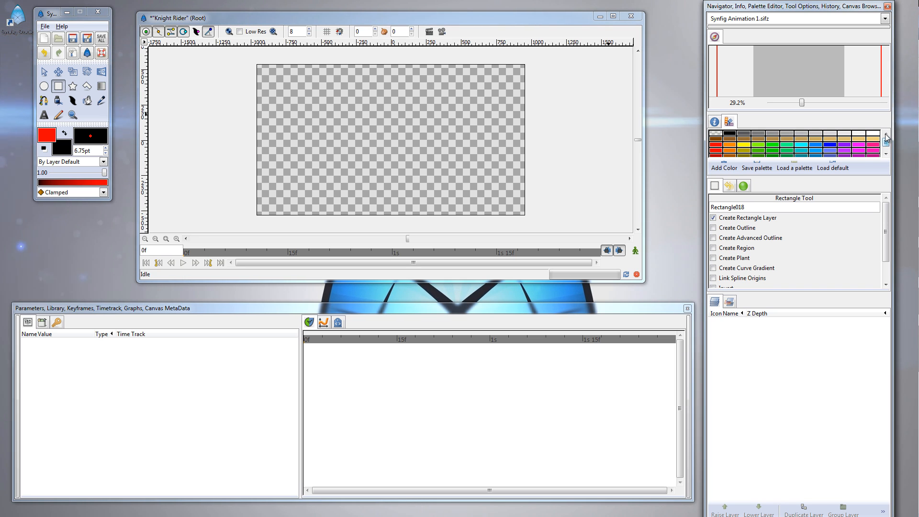
{"action": "left_click", "coordinate": [813, 149]}
{"action": "left_click", "coordinate": [744, 139]}
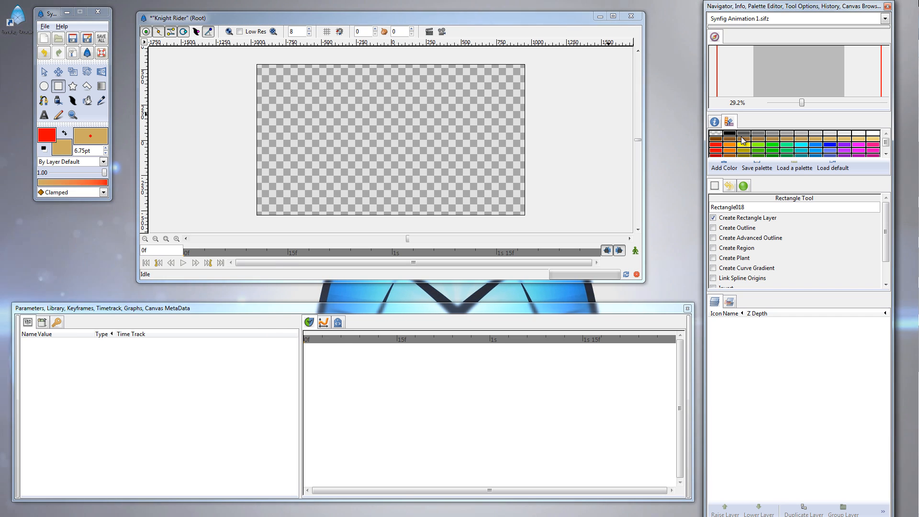
{"action": "left_click", "coordinate": [731, 134]}
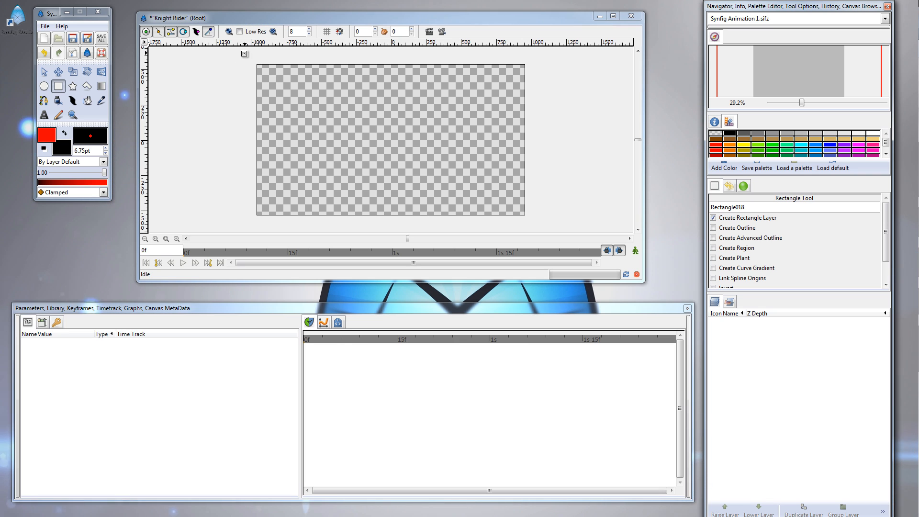
{"action": "left_click_drag", "start_coordinate": [244, 54], "coordinate": [546, 227]}
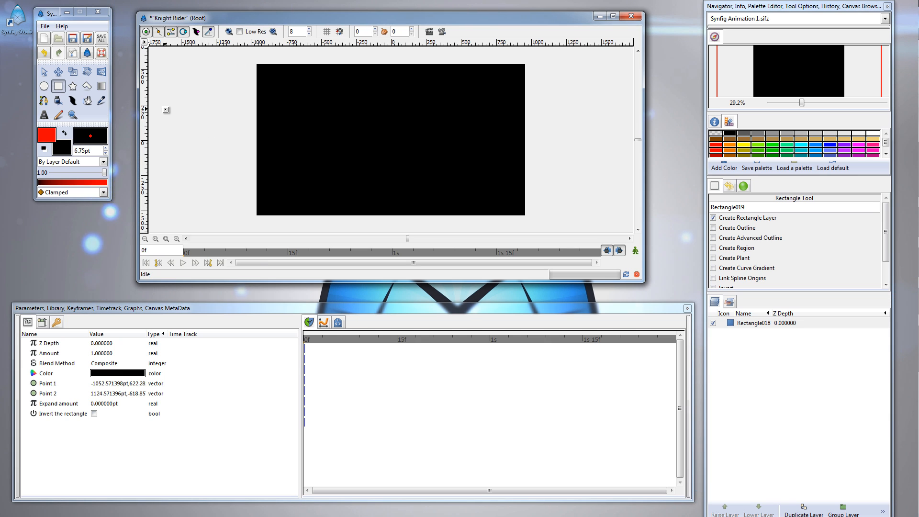
Set the Circle tool to a red fill and 4 spline points, and draw a small circle in the left half of the black rectangle.
{"action": "left_click", "coordinate": [44, 87]}
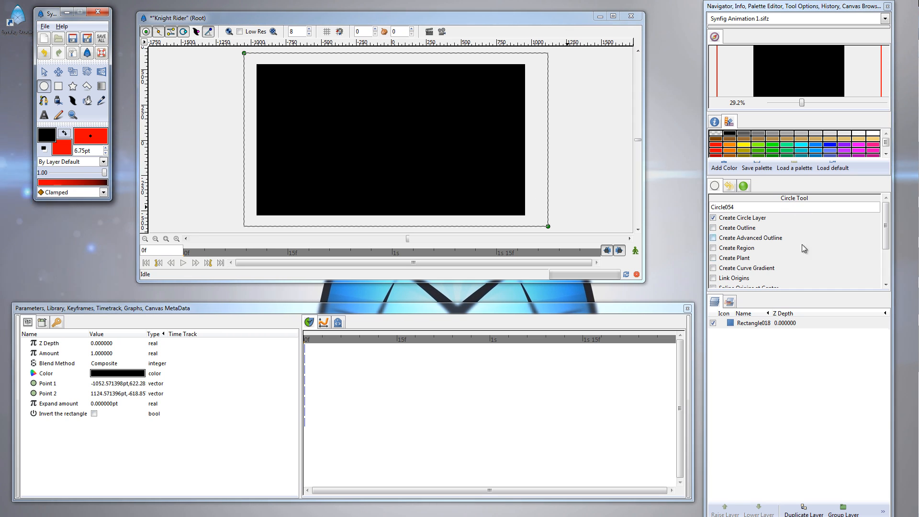
{"action": "left_click_drag", "start_coordinate": [887, 218], "coordinate": [885, 200]}
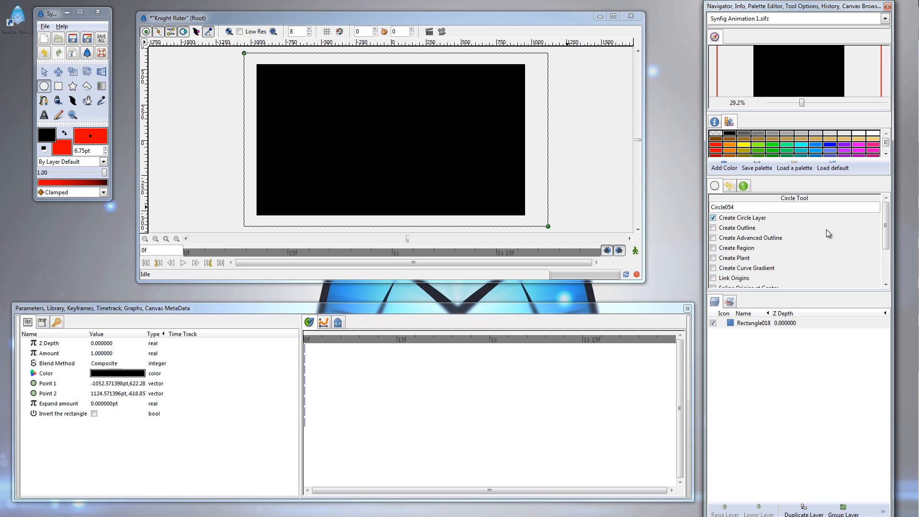
{"action": "left_click_drag", "start_coordinate": [888, 231], "coordinate": [886, 206]}
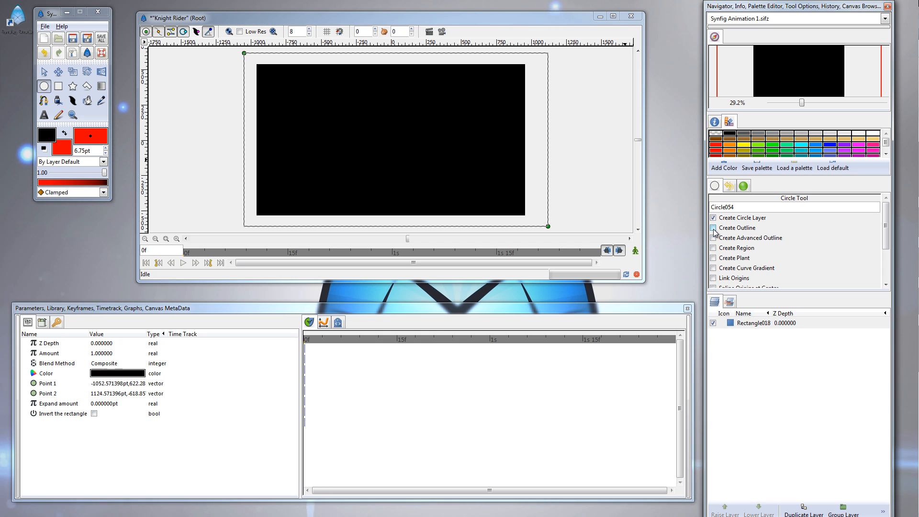
{"action": "scroll", "coordinate": [757, 277], "scroll_direction": "down", "scroll_amount": 3}
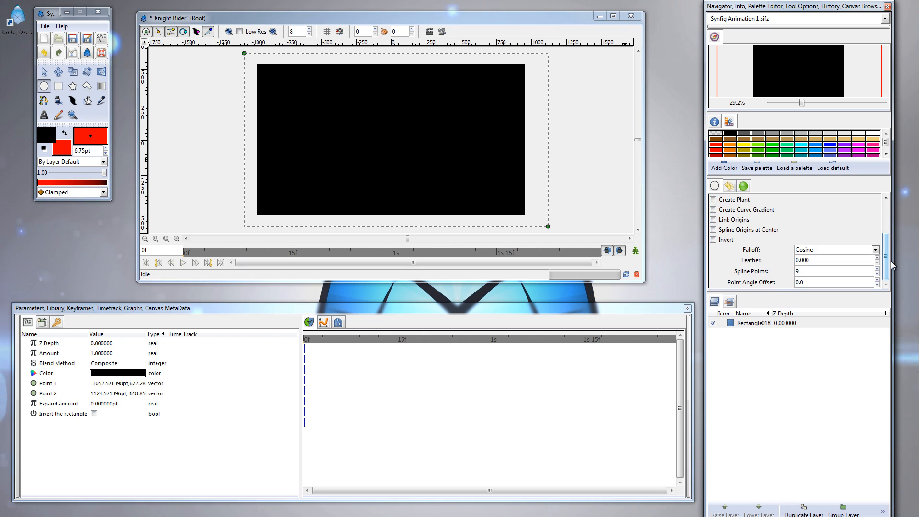
{"action": "left_click_drag", "start_coordinate": [805, 271], "coordinate": [785, 272]}
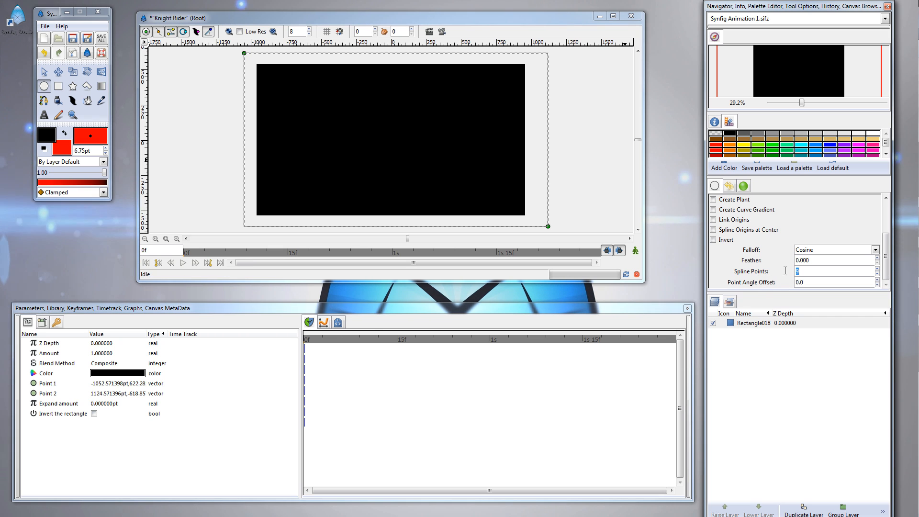
{"action": "type", "text": "4"}
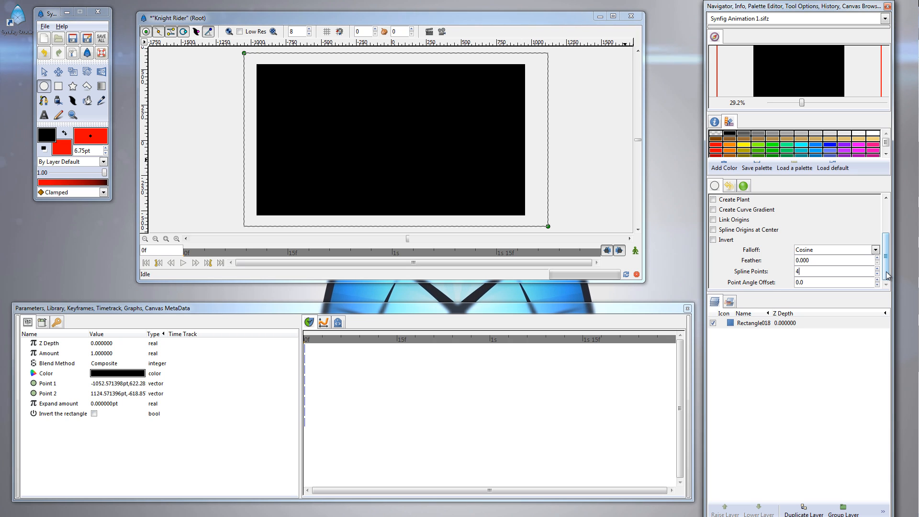
{"action": "left_click_drag", "start_coordinate": [887, 276], "coordinate": [884, 235]}
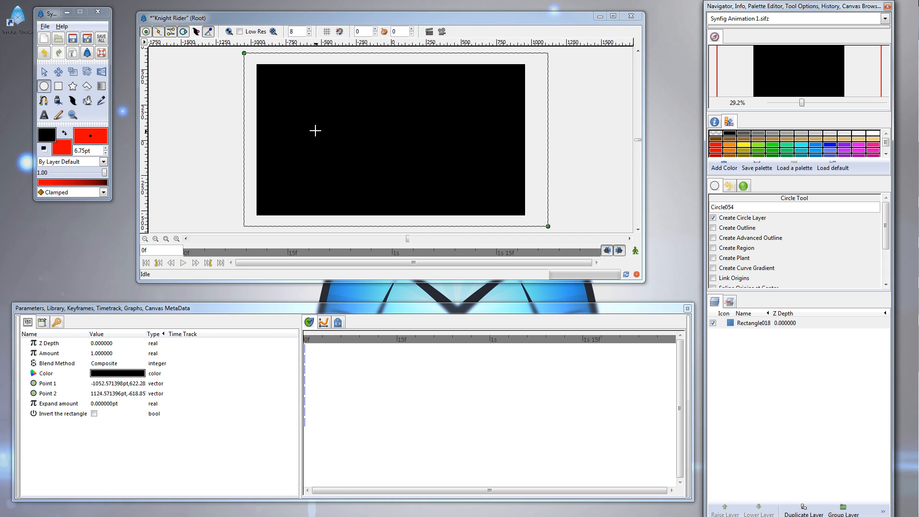
{"action": "left_click_drag", "start_coordinate": [308, 132], "coordinate": [336, 148]}
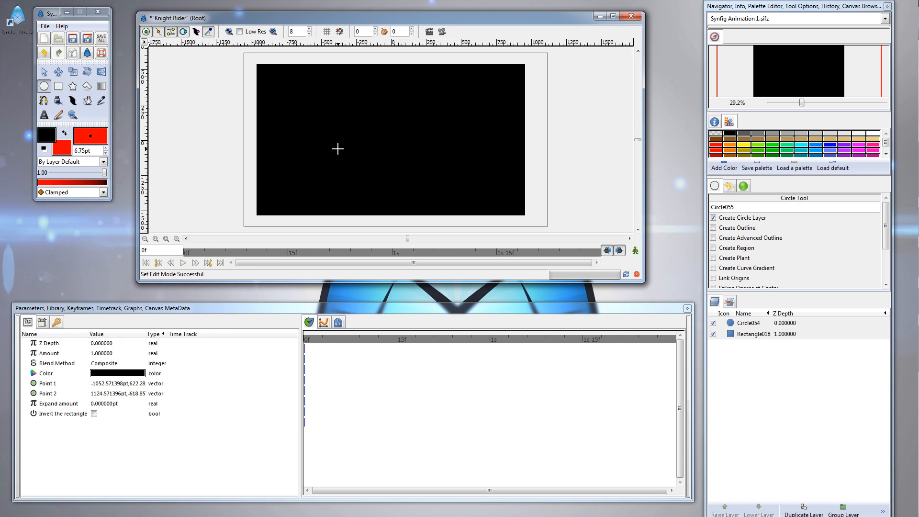
With the Transform tool, reposition the red circle in the left half of the black rectangle and slightly increase its radius.
{"action": "left_click", "coordinate": [43, 72]}
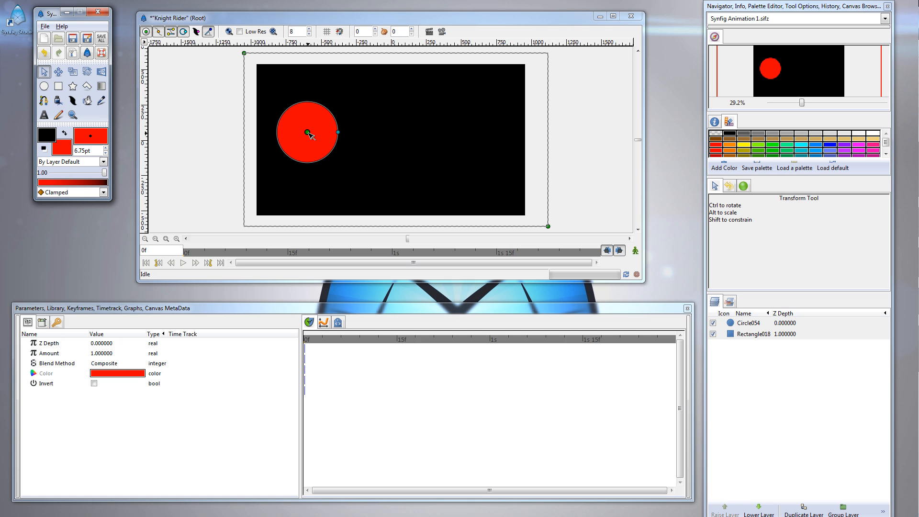
{"action": "left_click_drag", "start_coordinate": [310, 136], "coordinate": [329, 126]}
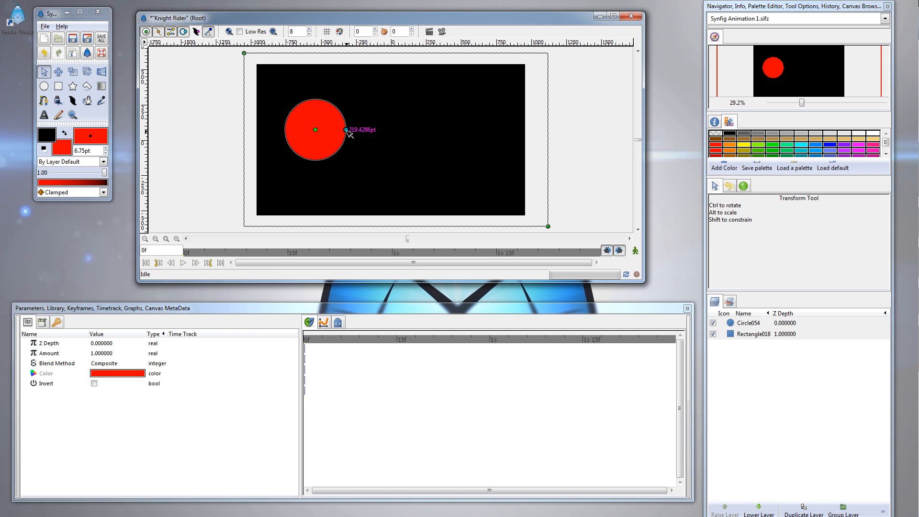
{"action": "left_click_drag", "start_coordinate": [347, 130], "coordinate": [311, 132]}
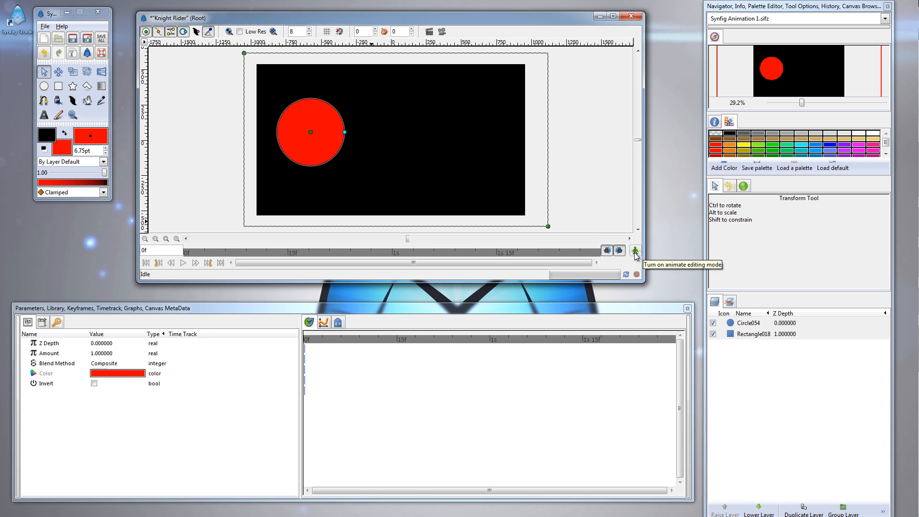
Turn on animate editing mode and add a keyframe at frame 0f.
{"action": "left_click", "coordinate": [636, 252]}
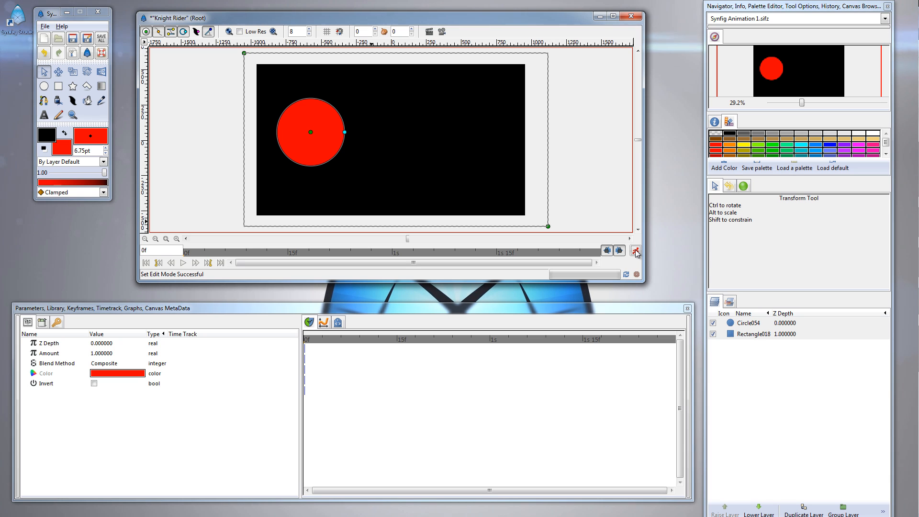
{"action": "left_click", "coordinate": [636, 253]}
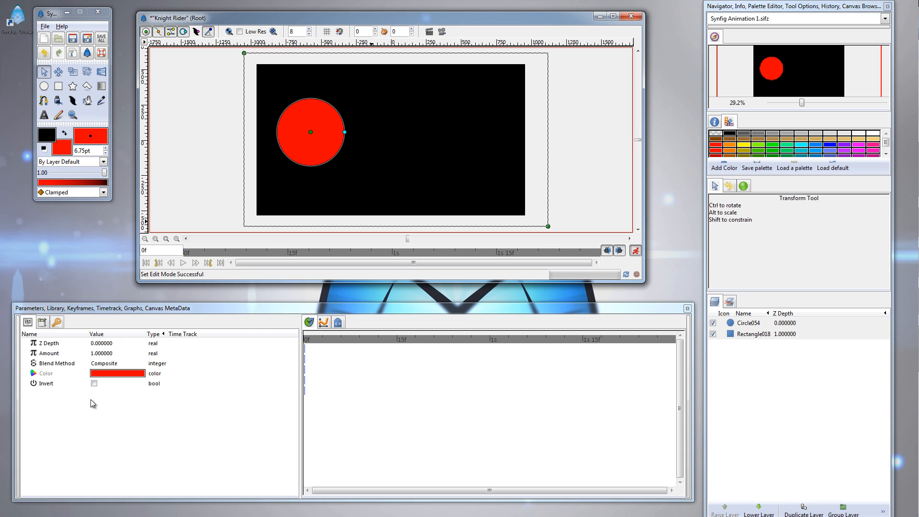
{"action": "left_click", "coordinate": [57, 323]}
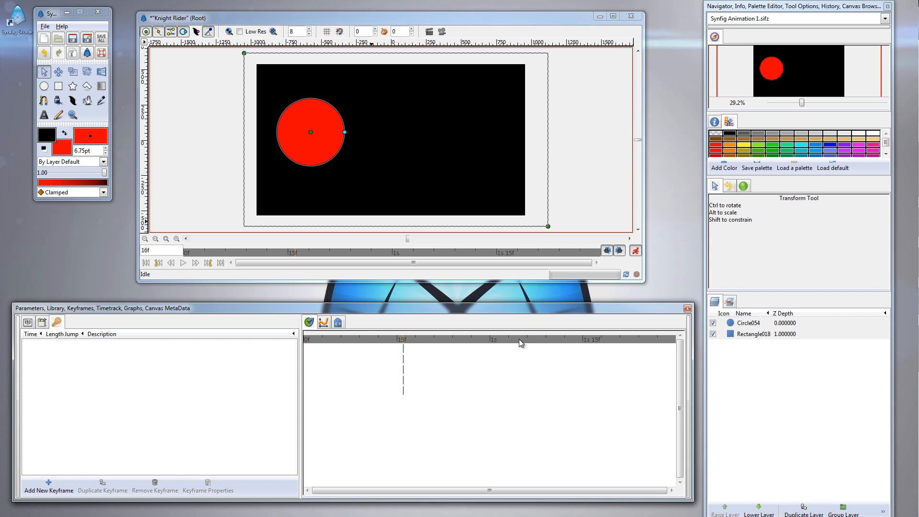
{"action": "left_click_drag", "start_coordinate": [520, 340], "coordinate": [305, 343]}
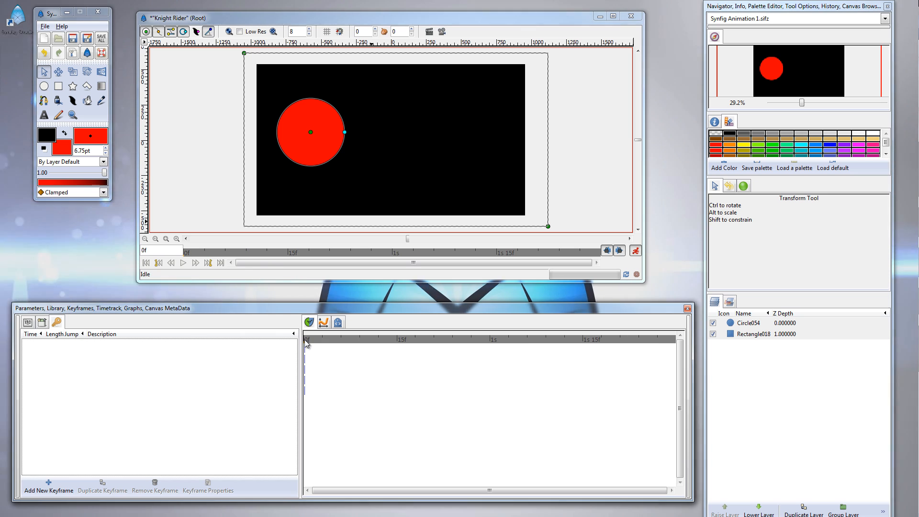
{"action": "left_click", "coordinate": [54, 491]}
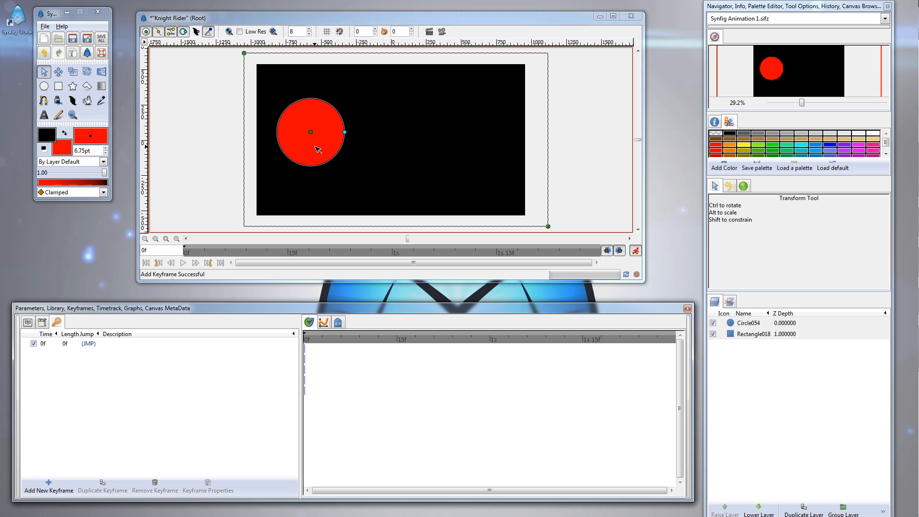
Add keyframes at 2s and 1s, and at 1s move the circle horizontally to the right side of the black rectangle.
{"action": "left_click", "coordinate": [675, 338]}
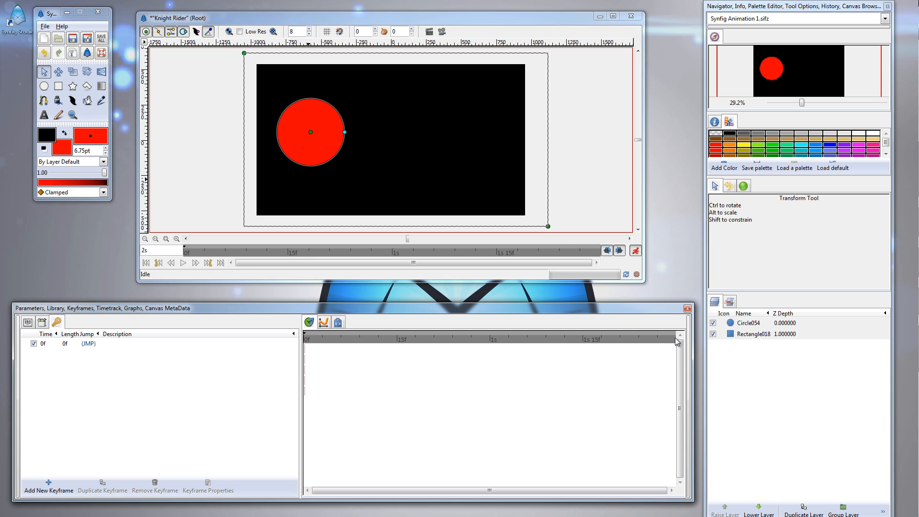
{"action": "left_click", "coordinate": [658, 340]}
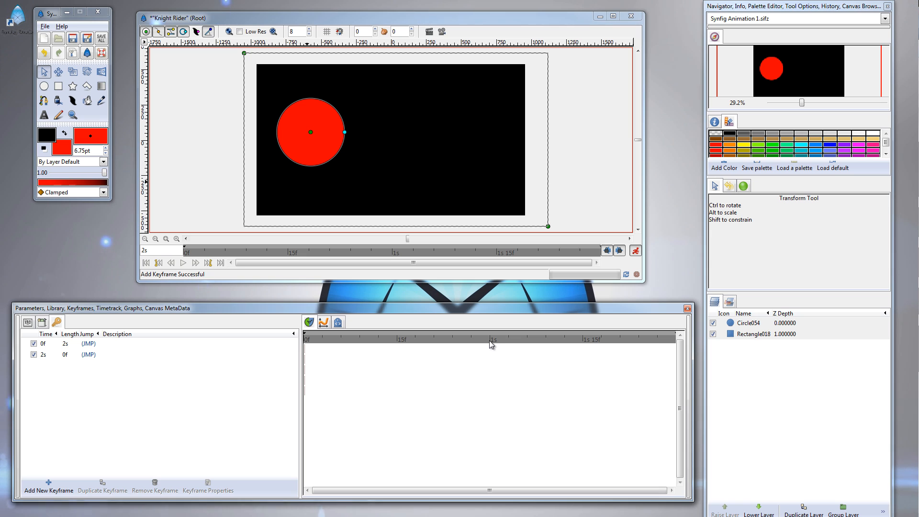
{"action": "left_click", "coordinate": [48, 484]}
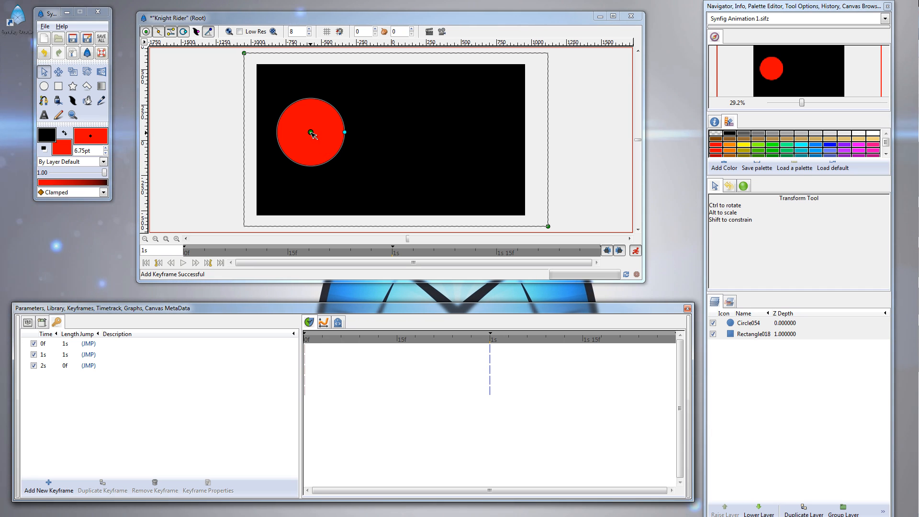
{"action": "left_click_drag", "start_coordinate": [312, 133], "coordinate": [483, 133]}
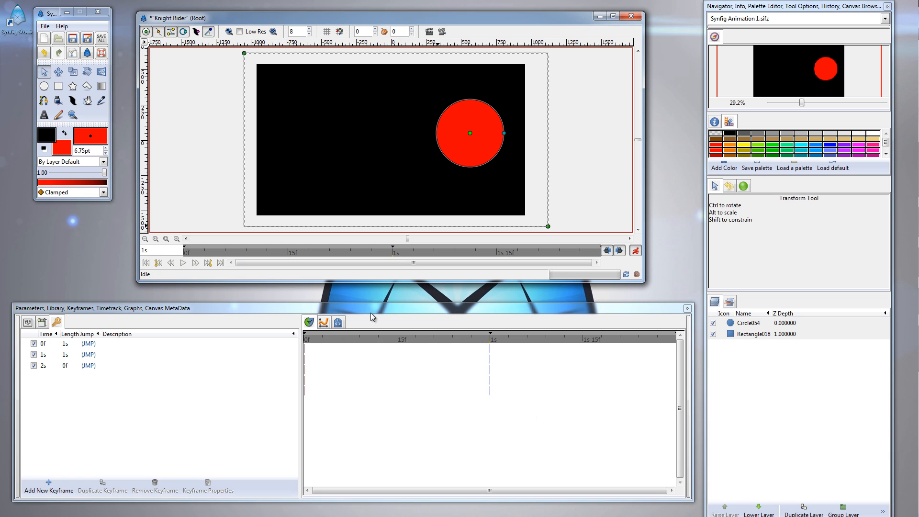
Return to the start of the timeline, play the animation, deselect the circle and play it again.
{"action": "left_click", "coordinate": [146, 263]}
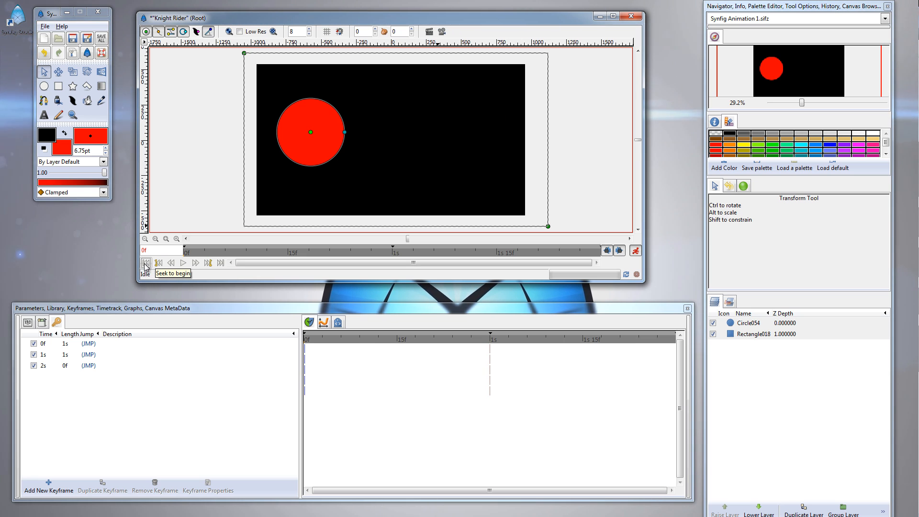
{"action": "left_click", "coordinate": [183, 263]}
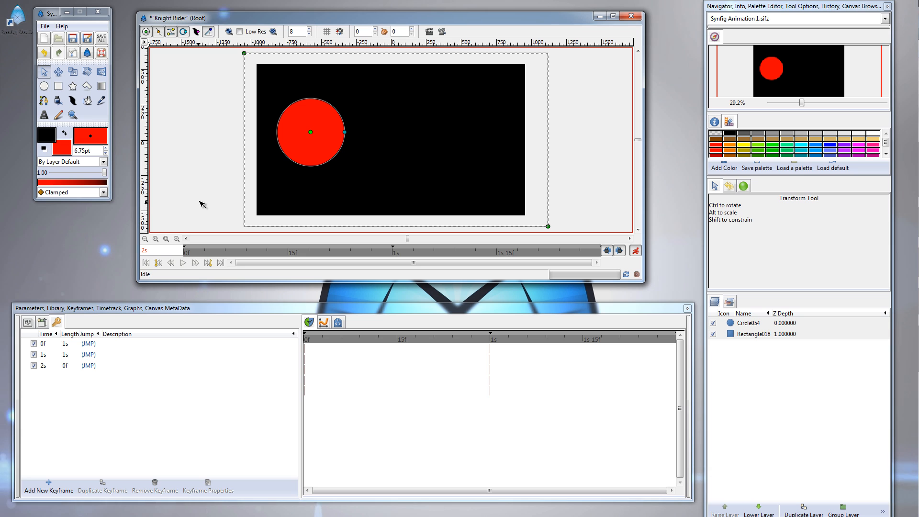
{"action": "left_click", "coordinate": [185, 175]}
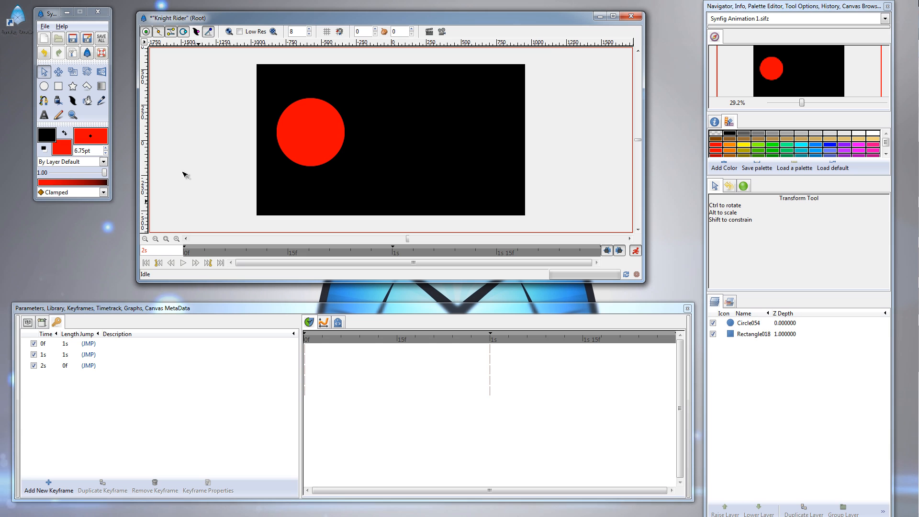
{"action": "left_click", "coordinate": [183, 262]}
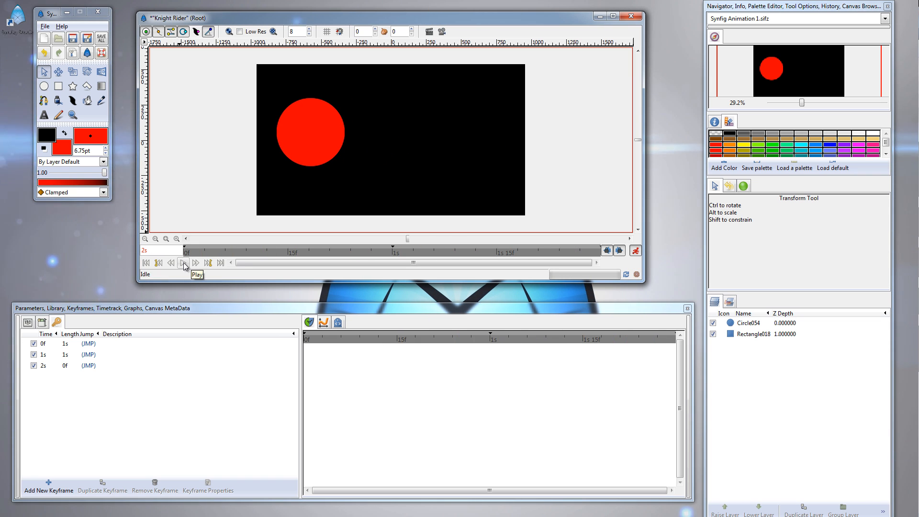
{"action": "left_click", "coordinate": [144, 43]}
{"action": "mouse_move", "coordinate": [168, 44]}
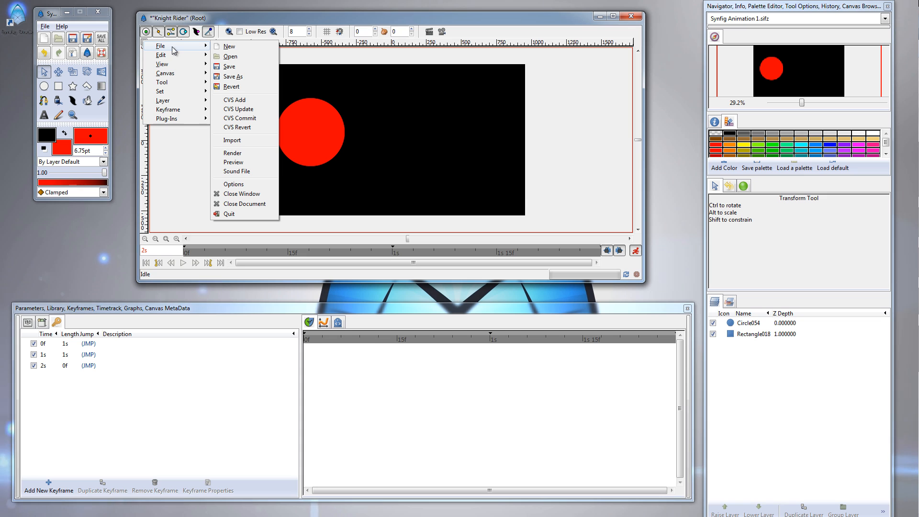
{"action": "left_click", "coordinate": [46, 28]}
{"action": "left_click", "coordinate": [46, 28]}
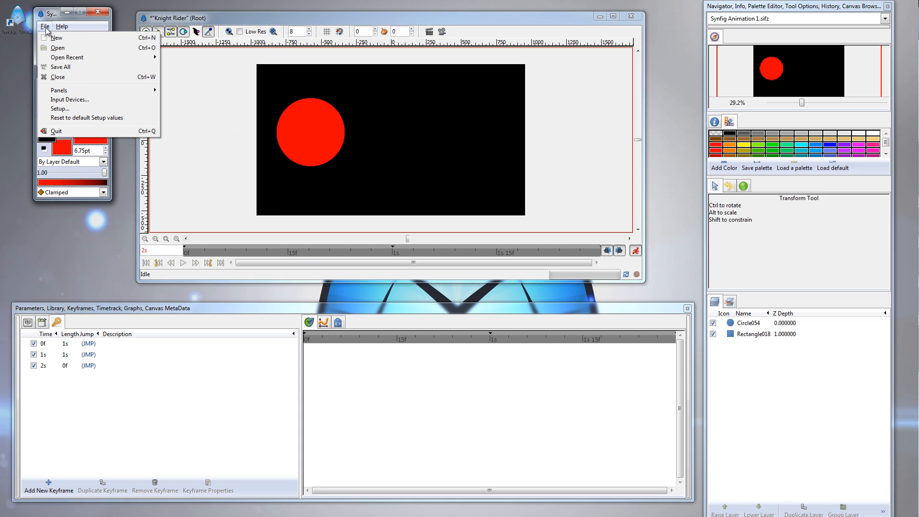
{"action": "left_click", "coordinate": [237, 15]}
Save the animation under the new file name KnightRider.sifz in the artstuff\synfig folder.
{"action": "left_click", "coordinate": [145, 43]}
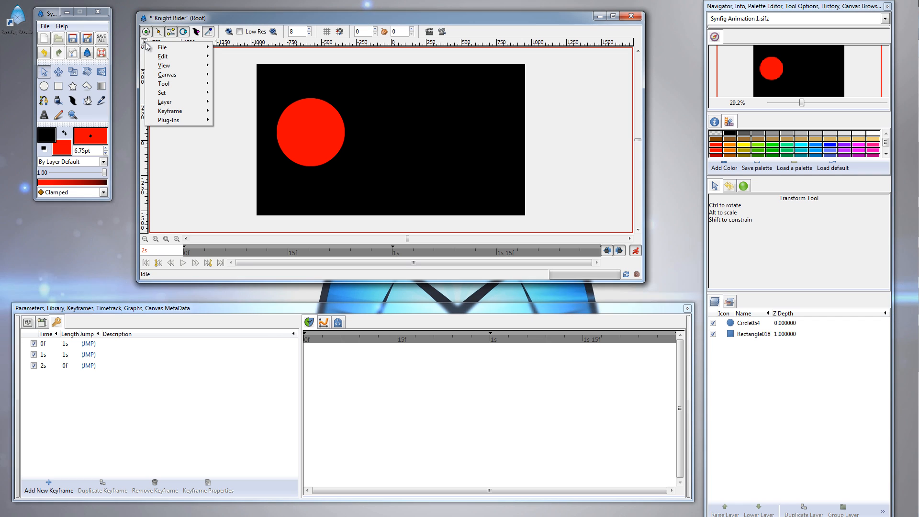
{"action": "mouse_move", "coordinate": [158, 50]}
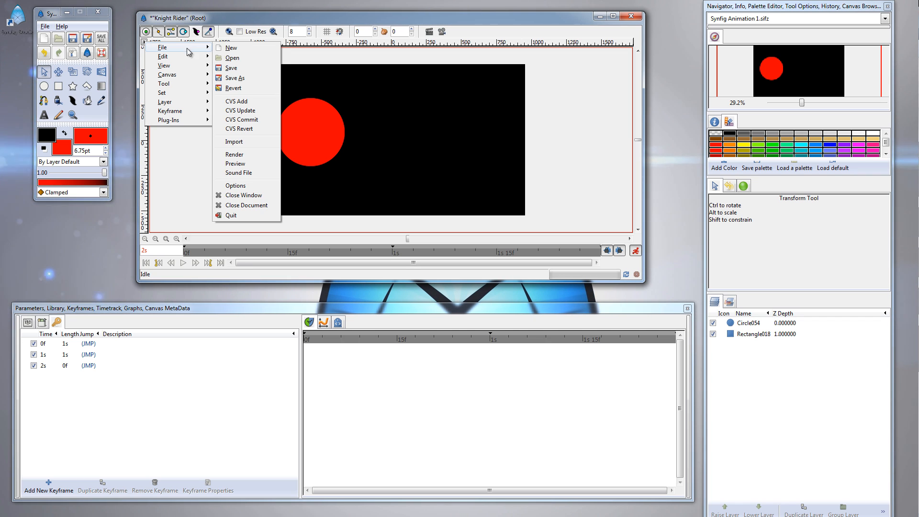
{"action": "left_click", "coordinate": [244, 79]}
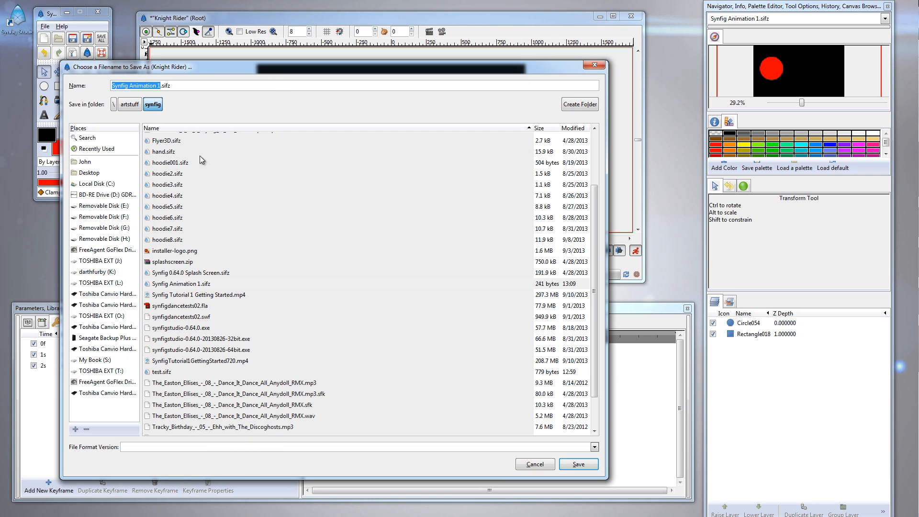
{"action": "left_click", "coordinate": [150, 447]}
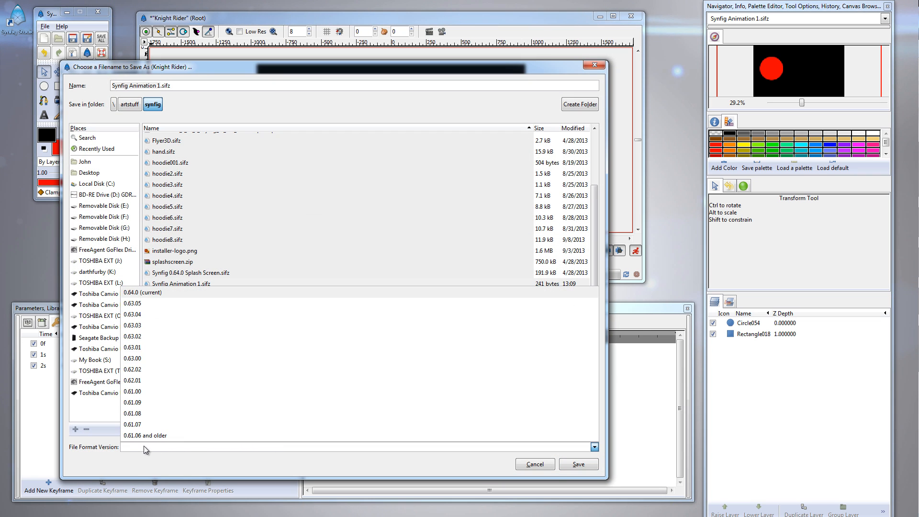
{"action": "left_click", "coordinate": [136, 448]}
{"action": "left_click", "coordinate": [136, 448]}
{"action": "left_click", "coordinate": [161, 85]}
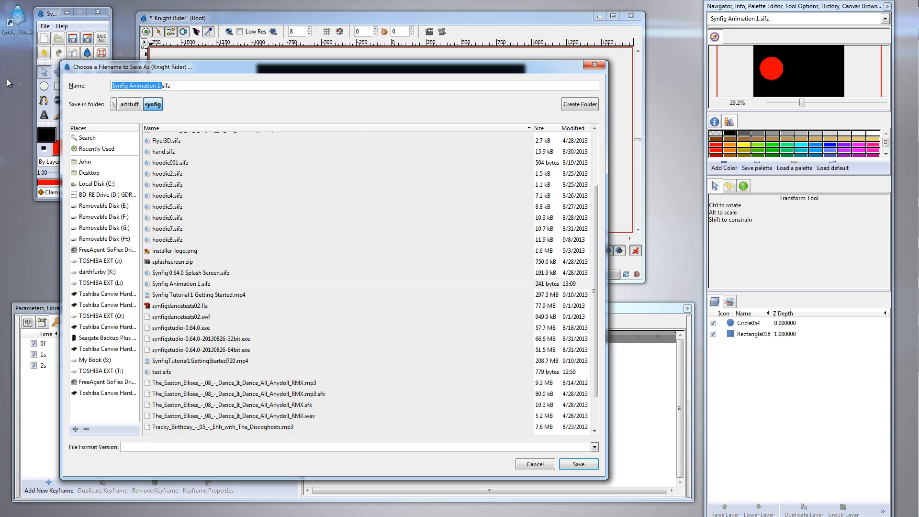
{"action": "type", "text": "KnightRider"}
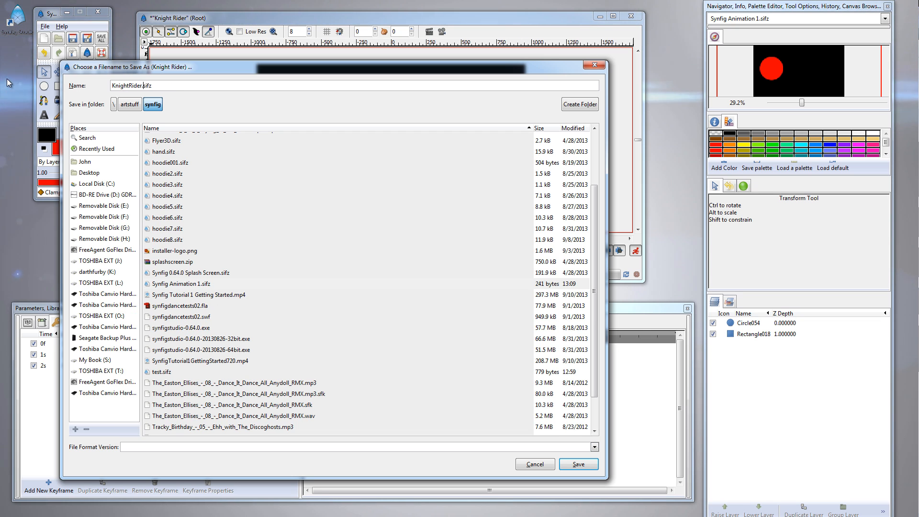
{"action": "left_click", "coordinate": [581, 467]}
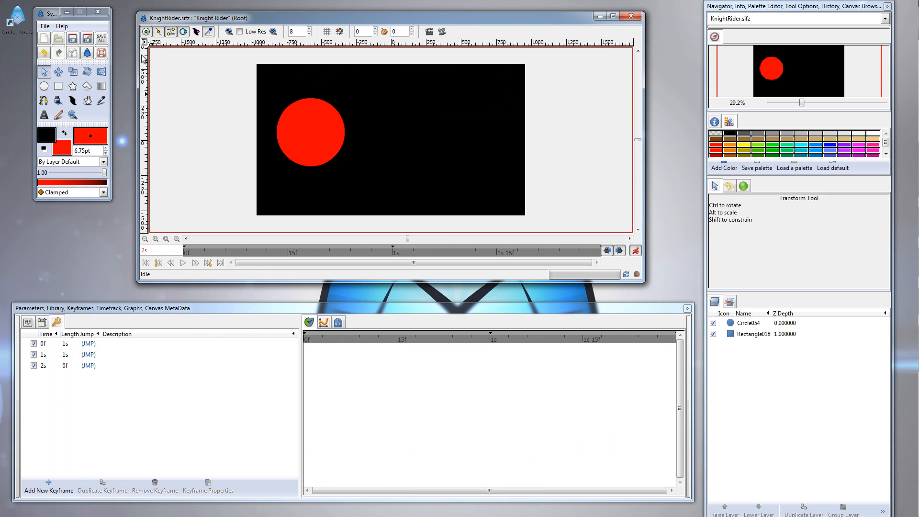
Render the animation to L:\artstuff\synfig\KnightRider.gif with the gif target at 1920 by 1080, quality 3.
{"action": "left_click", "coordinate": [145, 42]}
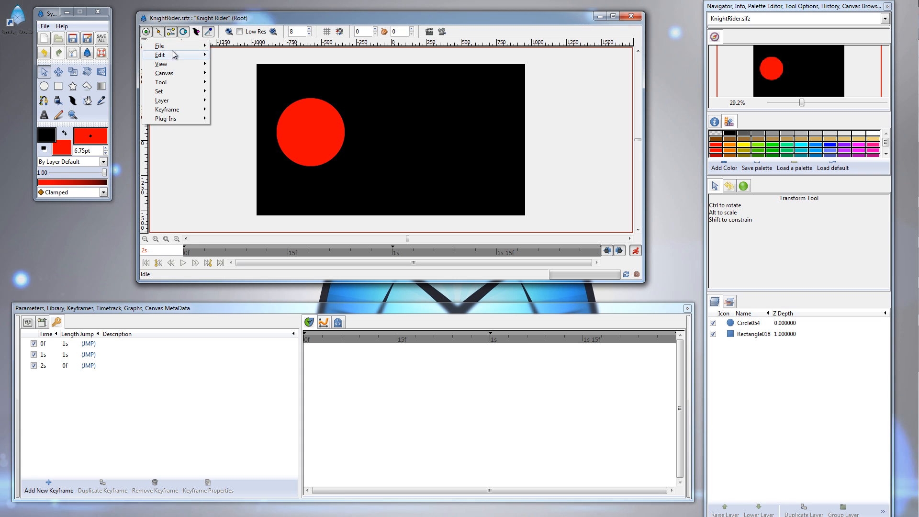
{"action": "mouse_move", "coordinate": [177, 46]}
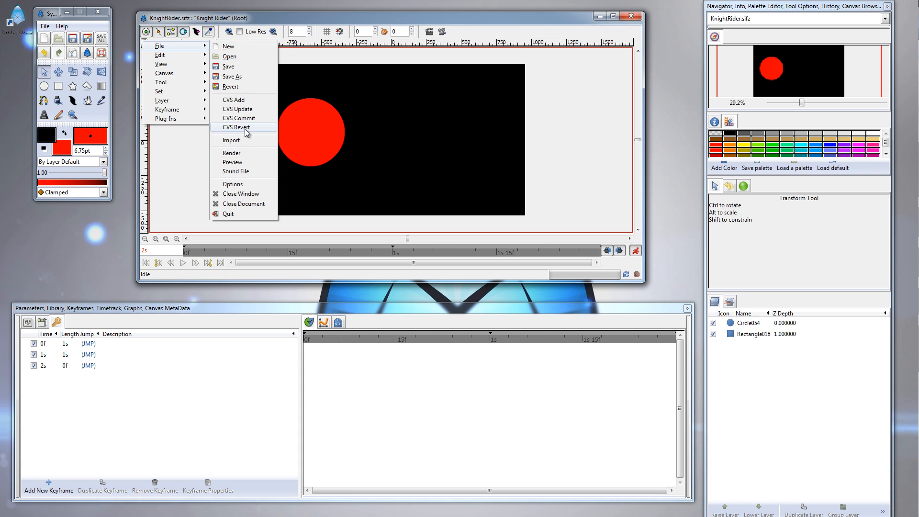
{"action": "left_click", "coordinate": [232, 153]}
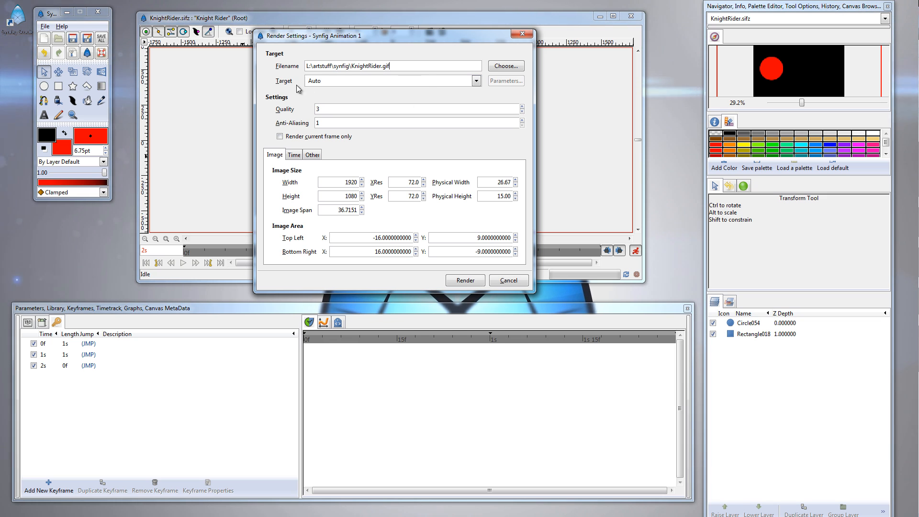
{"action": "left_click", "coordinate": [477, 81]}
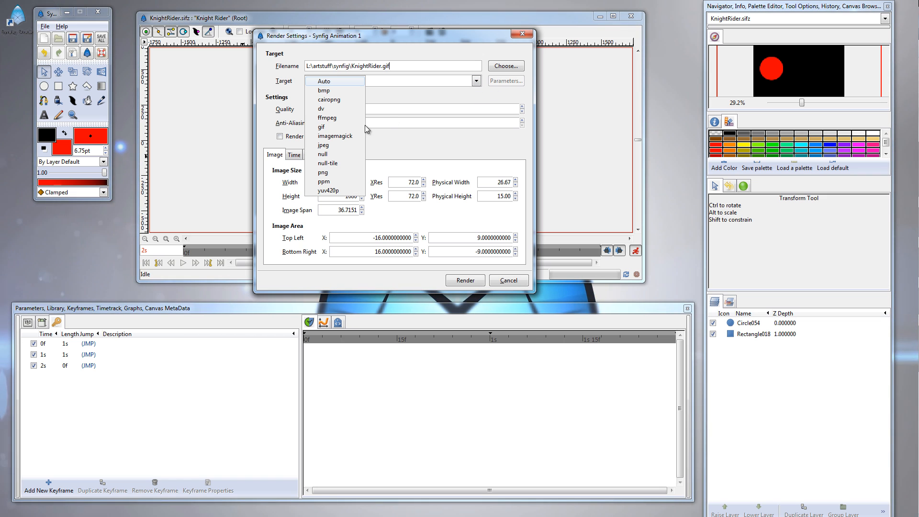
{"action": "left_click", "coordinate": [329, 127]}
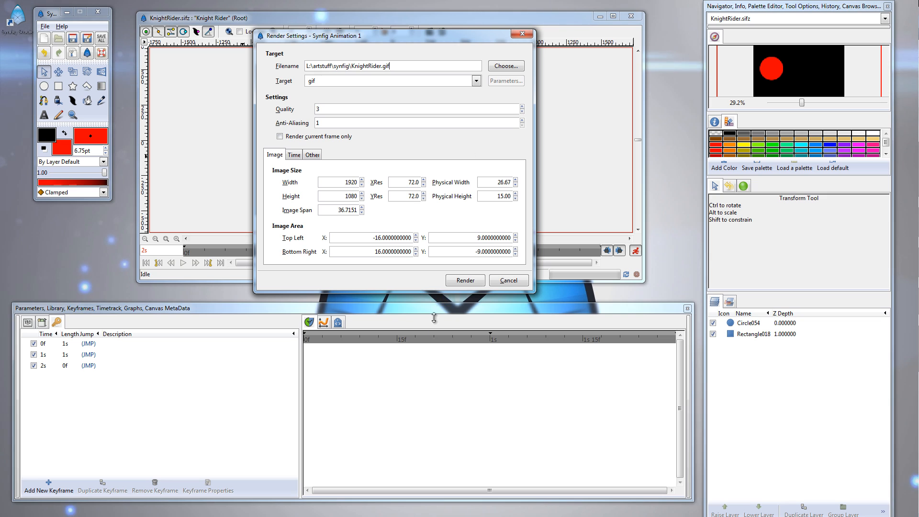
{"action": "left_click", "coordinate": [466, 282]}
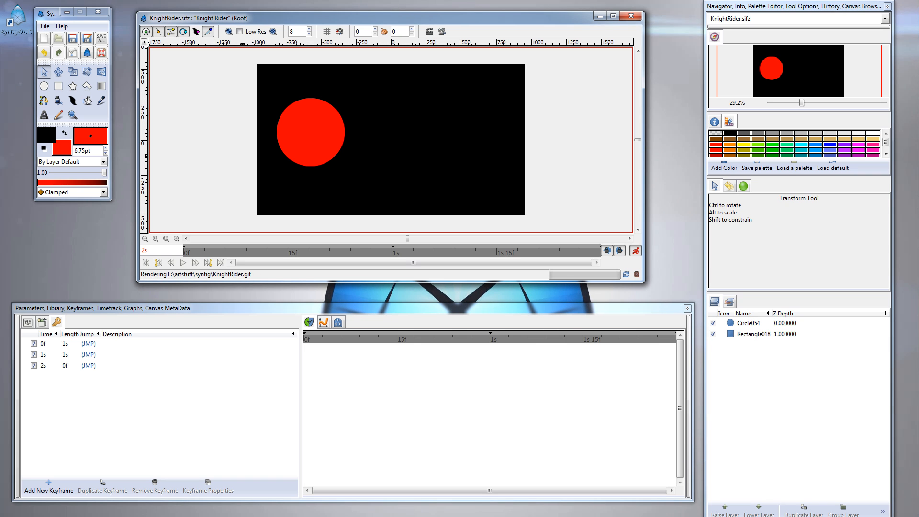
Bring the Synfig Studio console window into view and follow the render log.
{"action": "left_click_drag", "start_coordinate": [164, 162], "coordinate": [561, 152]}
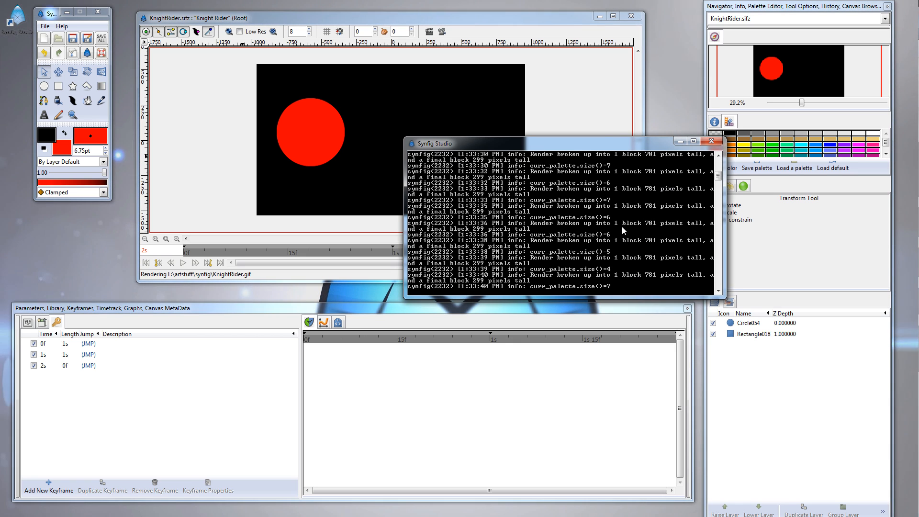
{"action": "mouse_move", "coordinate": [599, 139]}
{"action": "left_mouse_down"}
{"action": "mouse_move", "coordinate": [611, 112]}
{"action": "mouse_move", "coordinate": [621, 124]}
{"action": "mouse_move", "coordinate": [606, 145]}
{"action": "left_mouse_up"}
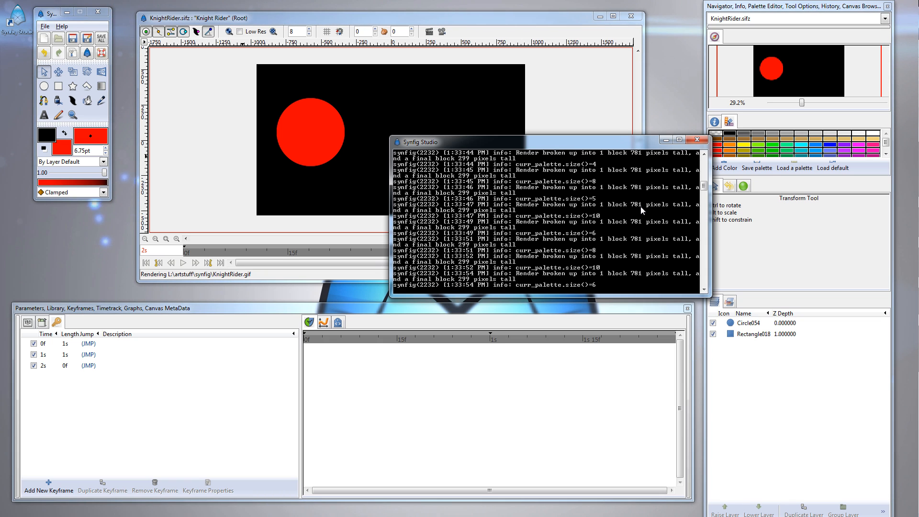
{"action": "left_click_drag", "start_coordinate": [633, 145], "coordinate": [645, 175]}
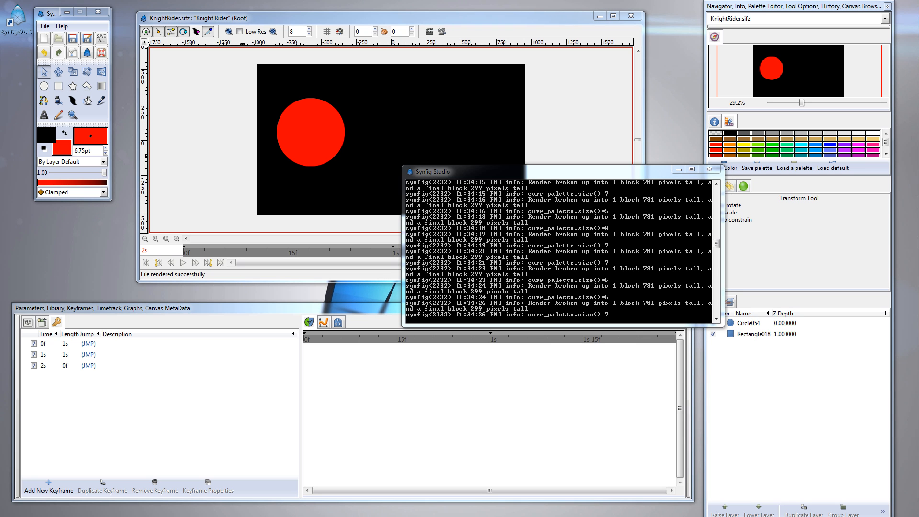
Play the rendered KnightRider.gif from the artstuff\synfig folder in the default media player, shrink and reposition the player window, and close it.
{"action": "left_click_drag", "start_coordinate": [0, 84], "coordinate": [436, 41]}
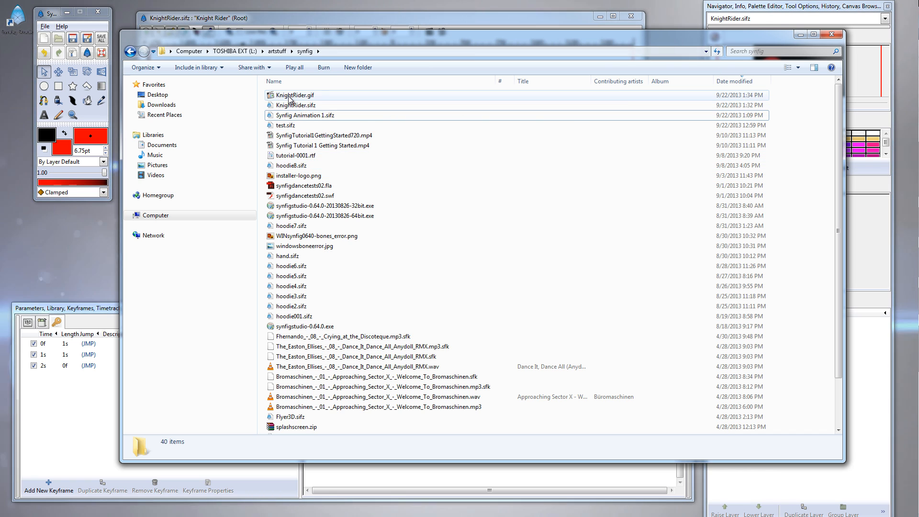
{"action": "left_click", "coordinate": [307, 95]}
{"action": "double_click", "coordinate": [304, 97]}
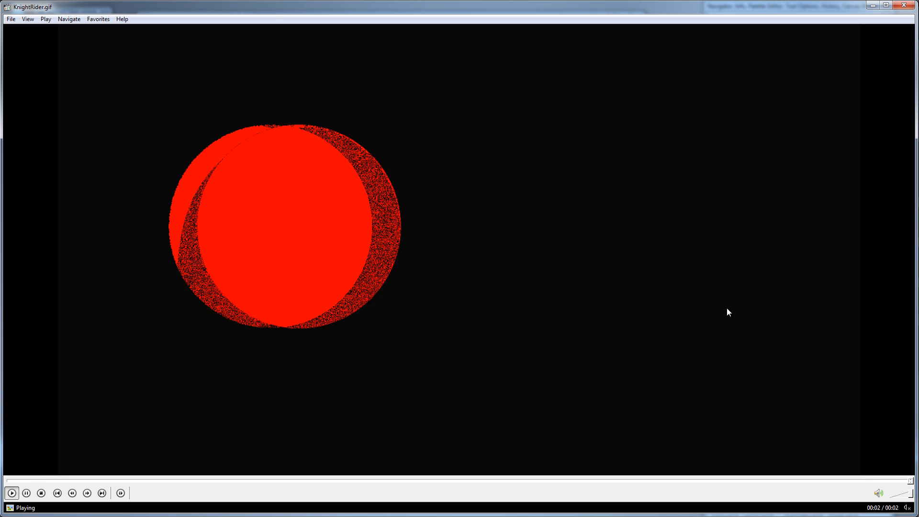
{"action": "left_click", "coordinate": [886, 5]}
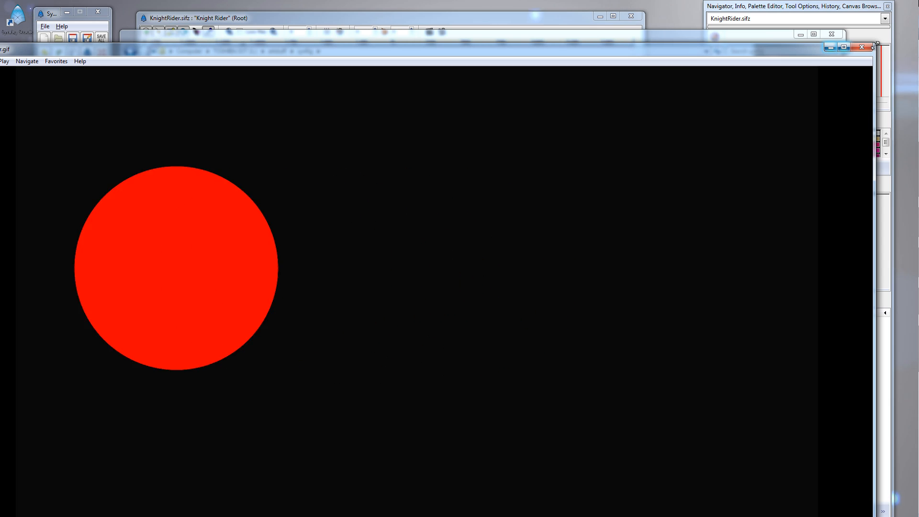
{"action": "left_click_drag", "start_coordinate": [883, 54], "coordinate": [597, 223]}
{"action": "left_click_drag", "start_coordinate": [451, 228], "coordinate": [656, 49]}
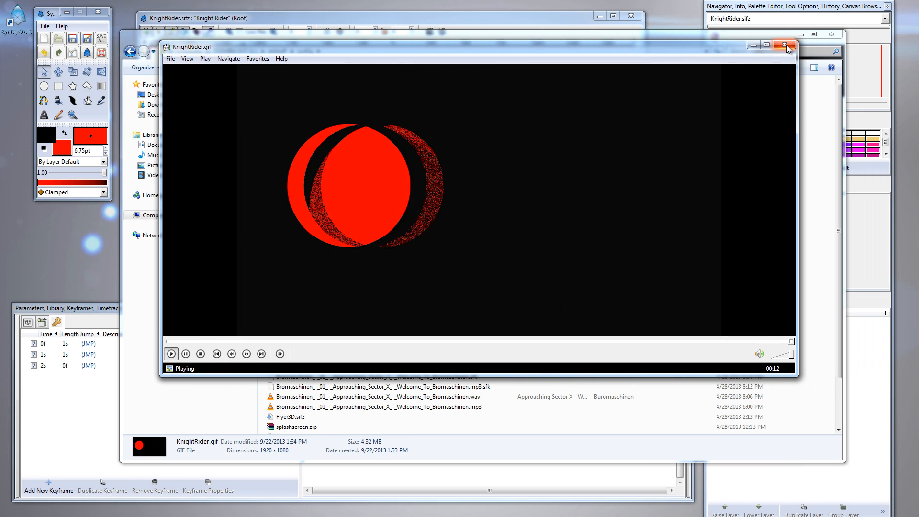
{"action": "left_click", "coordinate": [785, 45]}
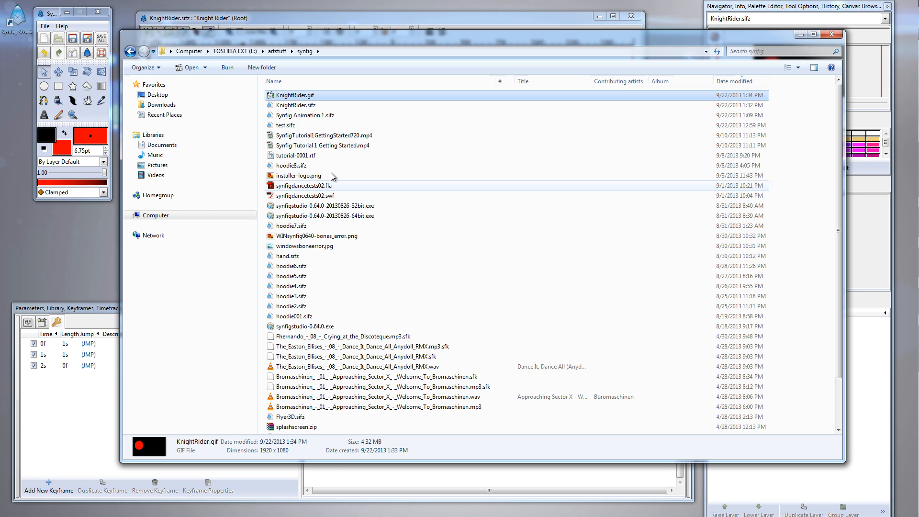
Open KnightRider.gif with Internet Explorer, view the animation in a maximized window, then restore and close the browser.
{"action": "right_click", "coordinate": [300, 99]}
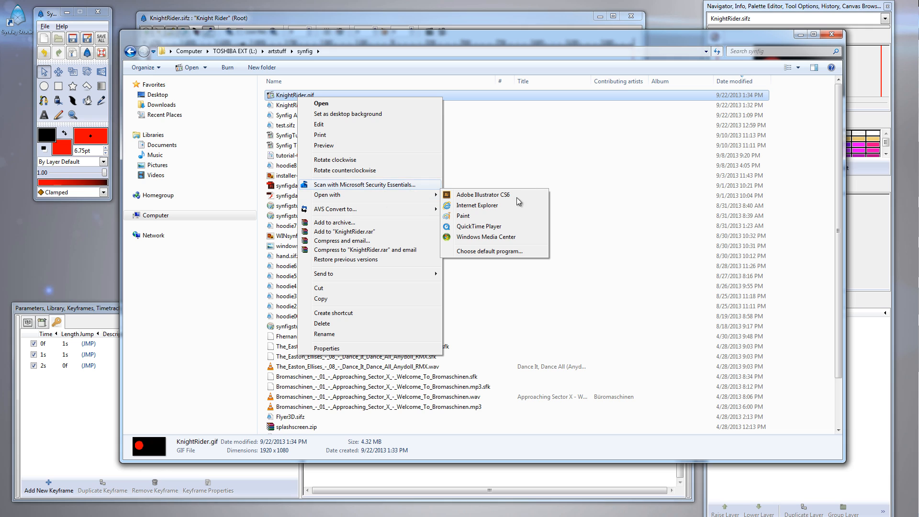
{"action": "left_click", "coordinate": [478, 206]}
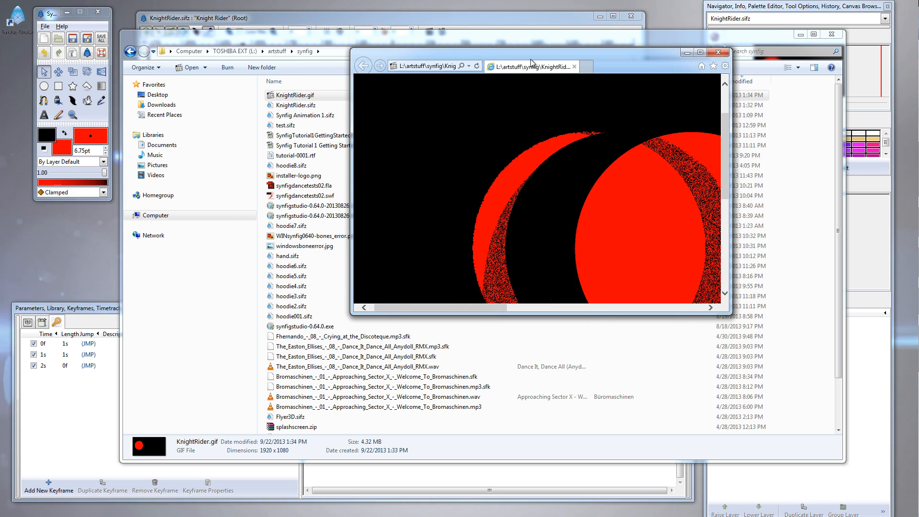
{"action": "double_click", "coordinate": [531, 62]}
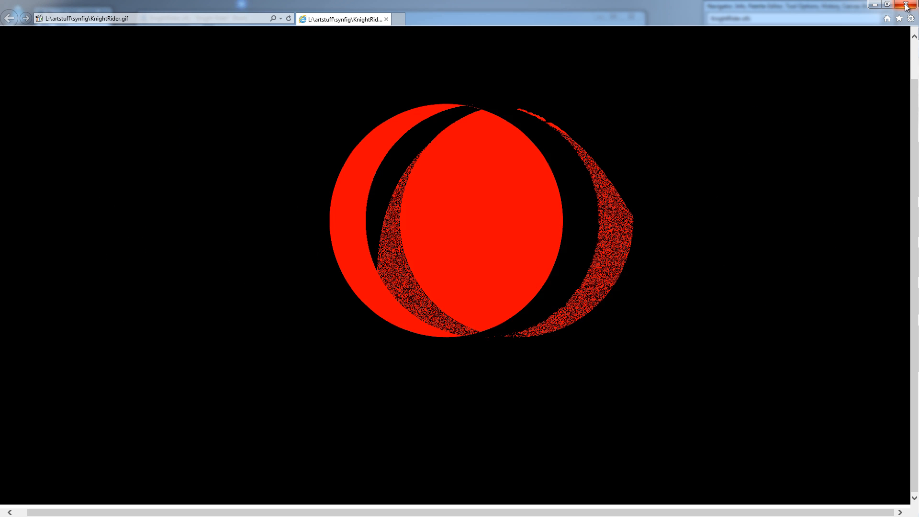
{"action": "left_click", "coordinate": [887, 4]}
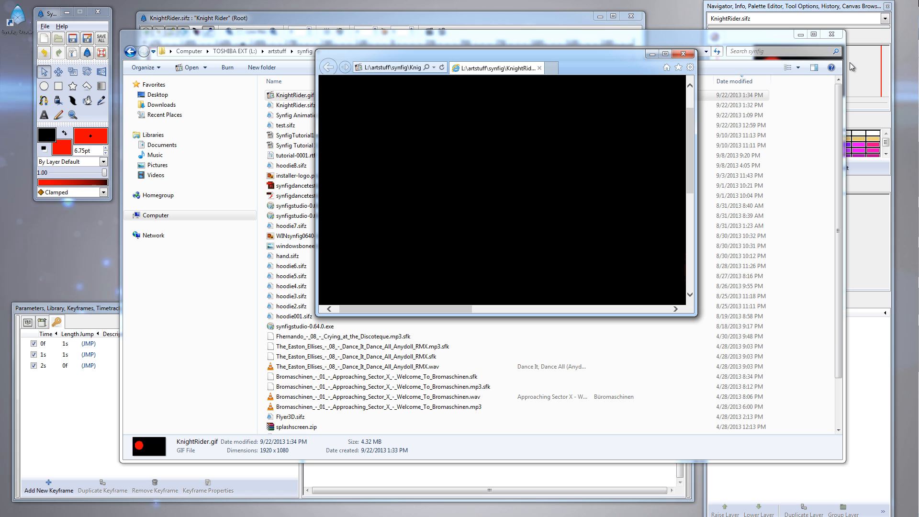
{"action": "left_click", "coordinate": [685, 55]}
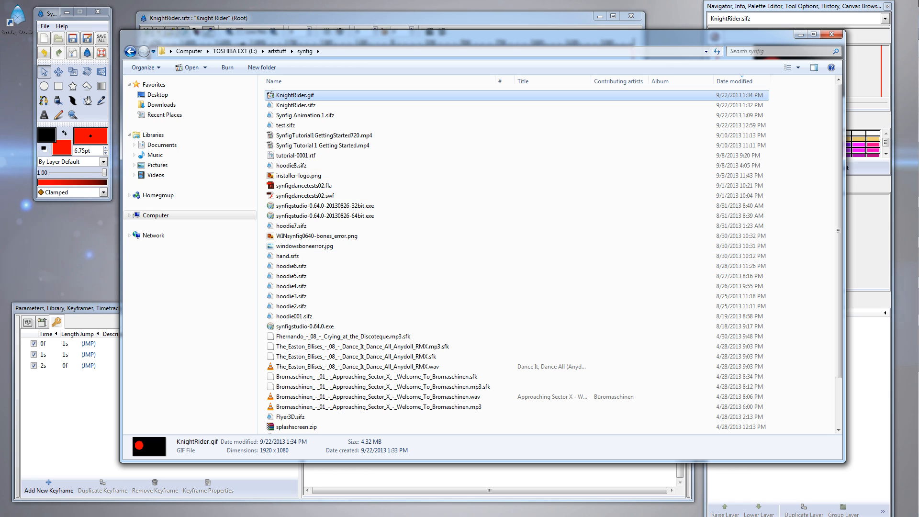
{"action": "left_click", "coordinate": [63, 516]}
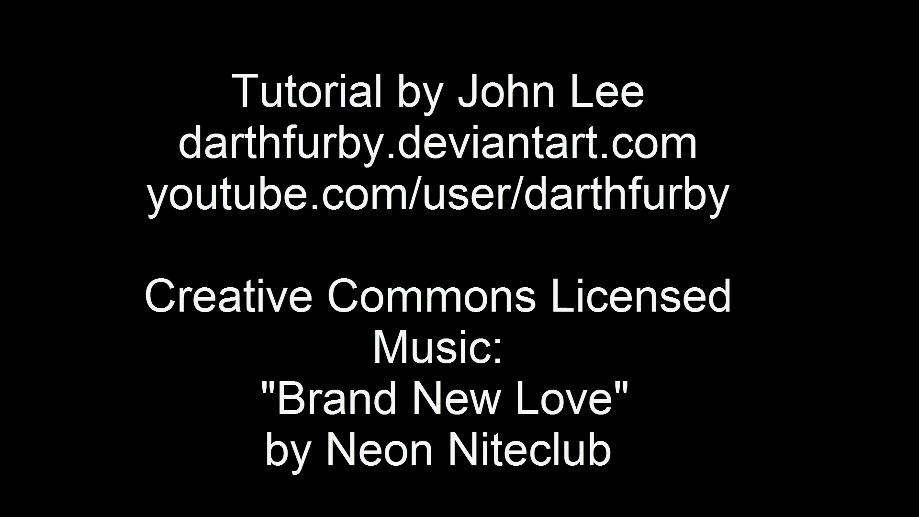